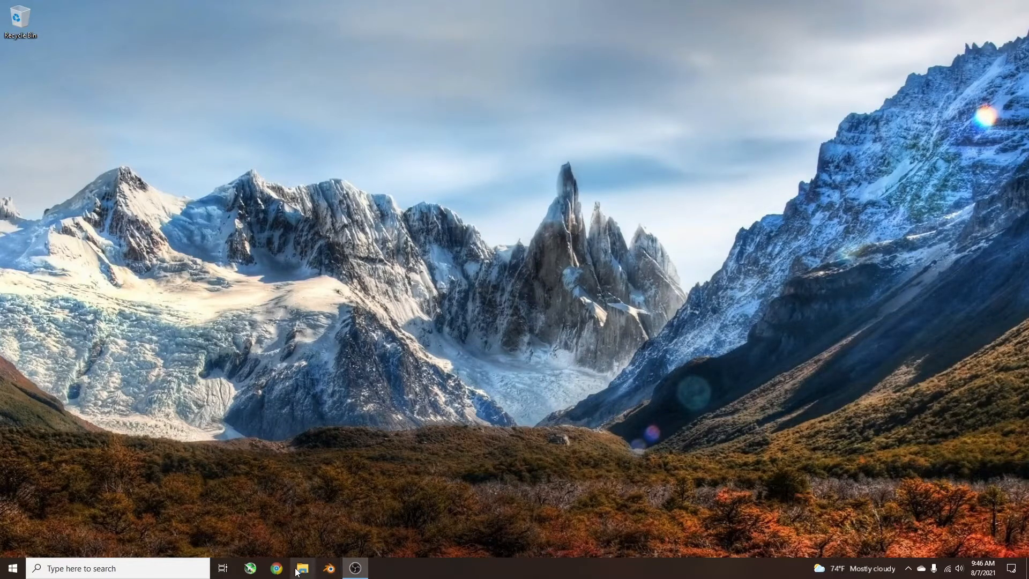
Open Chrome and search the web for "makemkv download".
{"action": "left_click", "coordinate": [271, 573]}
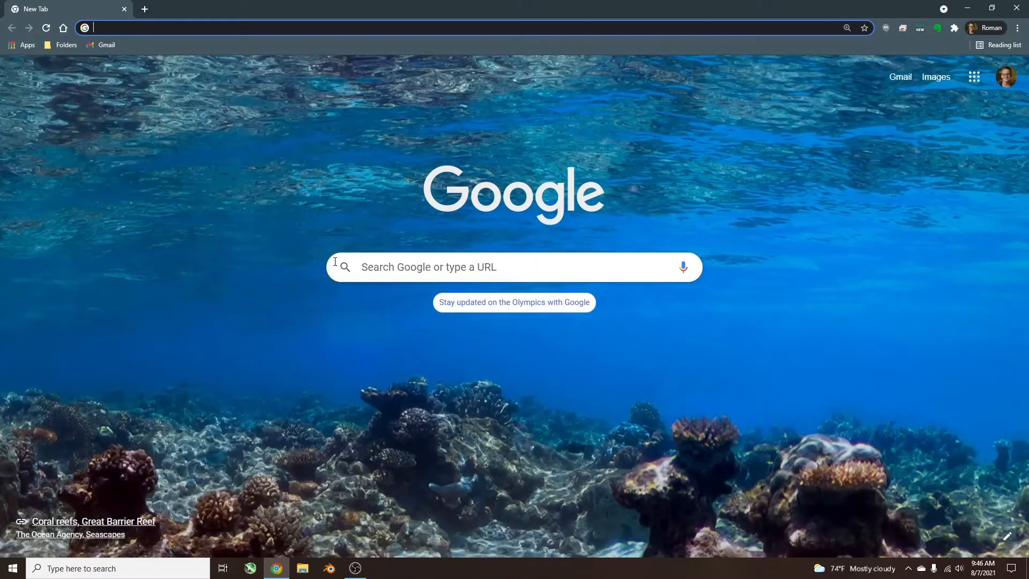
{"action": "type", "text": "make"}
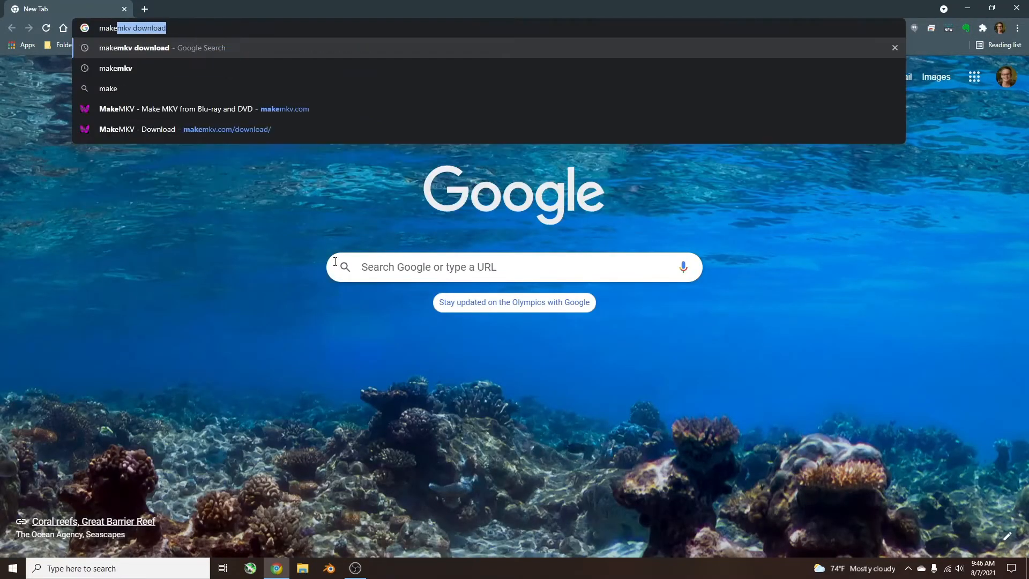
{"action": "type", "text": "mkv "}
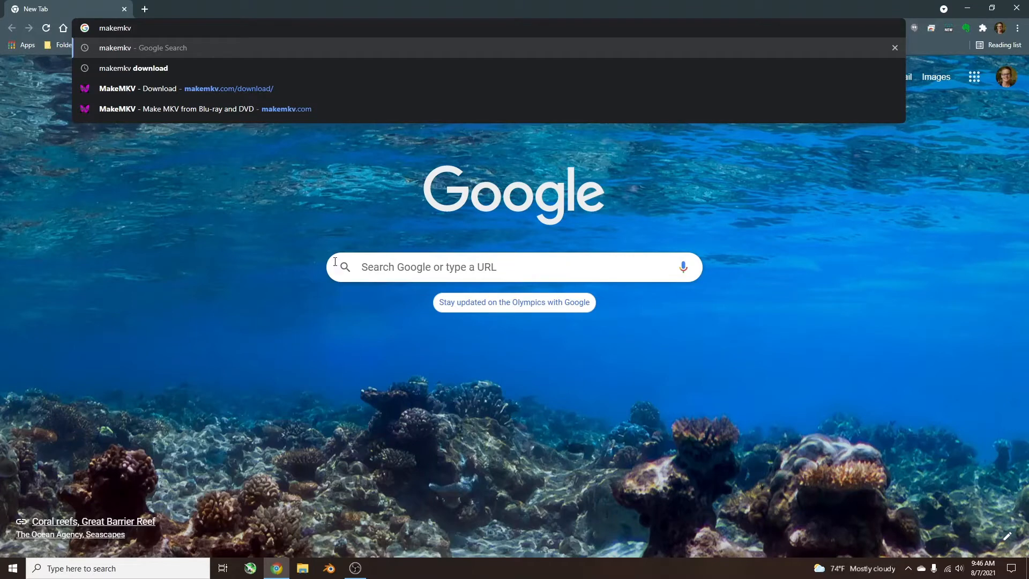
{"action": "type", "text": "download"}
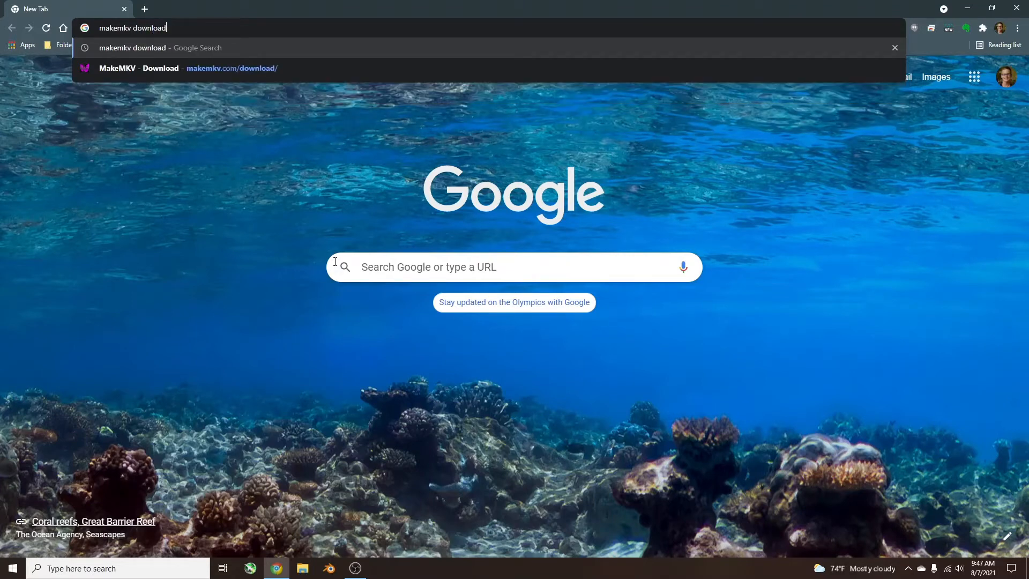
{"action": "key", "text": "Return"}
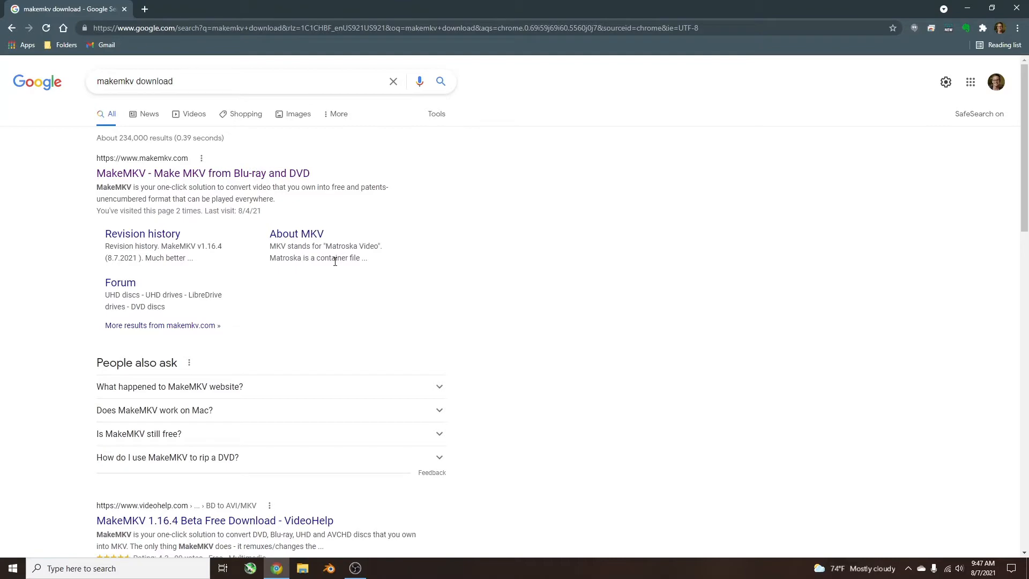
Open the download page of the official MakeMKV website and download MakeMKV 1.16.4 for Windows.
{"action": "left_click", "coordinate": [138, 175]}
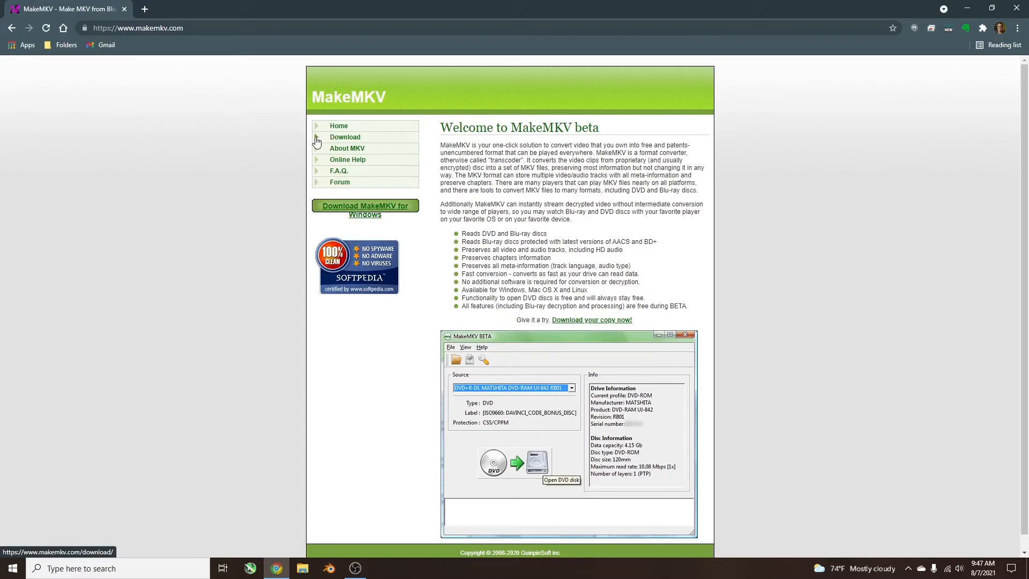
{"action": "left_click", "coordinate": [316, 141]}
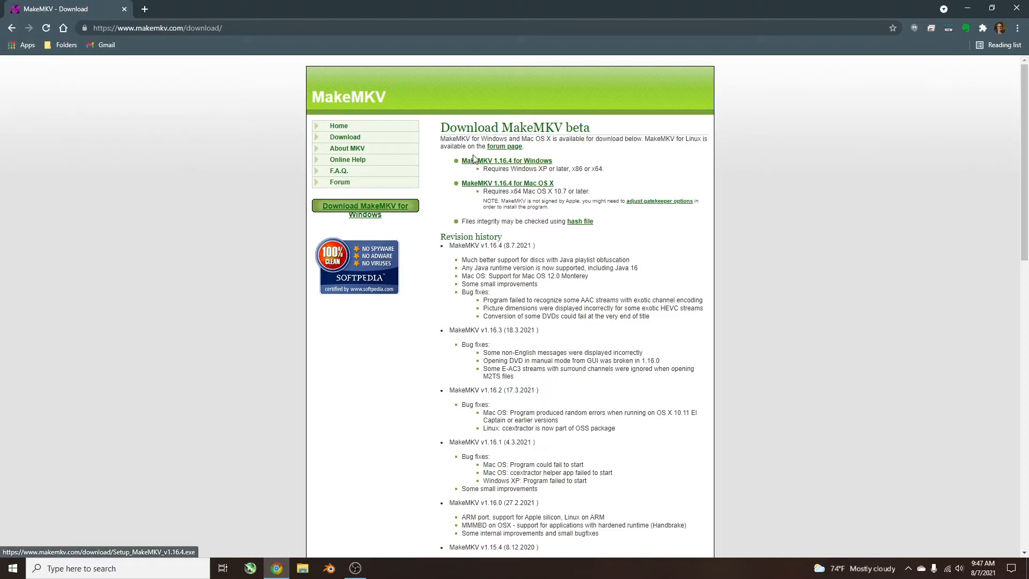
{"action": "left_click", "coordinate": [513, 162]}
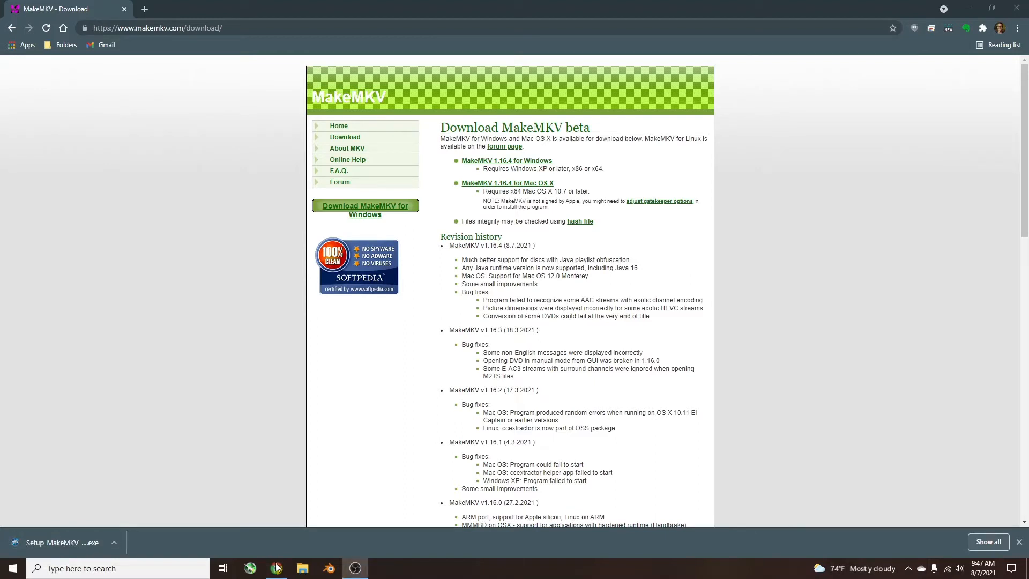
Run the downloaded MakeMKV setup file and accept English as the installer language.
{"action": "left_click", "coordinate": [51, 543]}
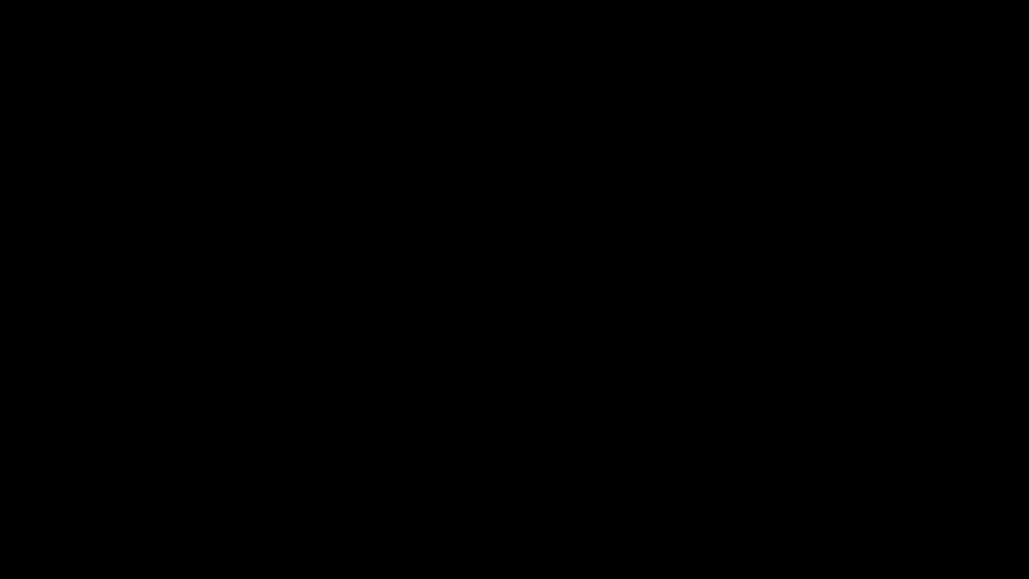
{"action": "left_click", "coordinate": [472, 364]}
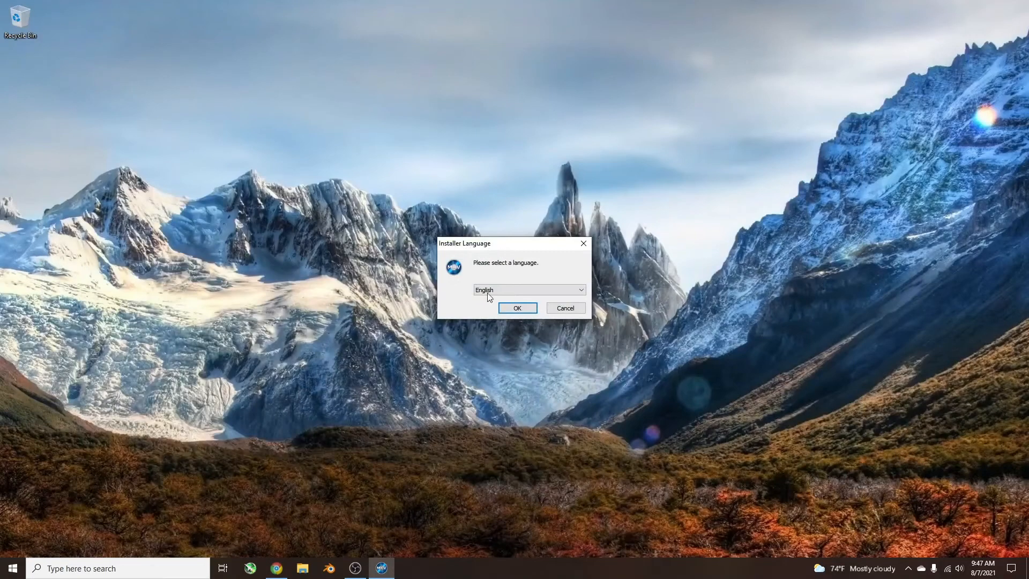
{"action": "left_click", "coordinate": [517, 308]}
Let the installer uninstall the previous MakeMKV version from the computer.
{"action": "left_click", "coordinate": [573, 371]}
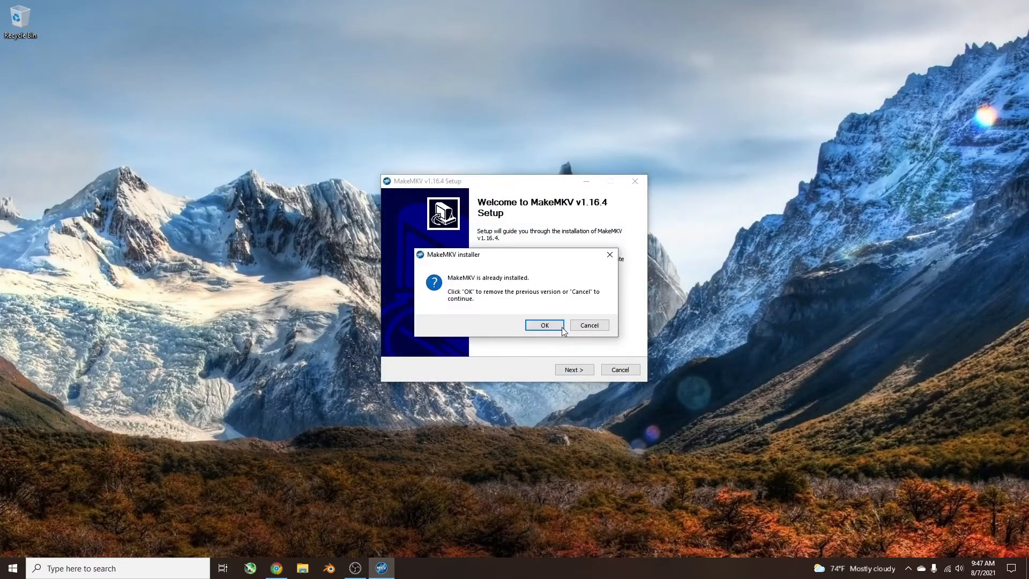
{"action": "left_click_drag", "start_coordinate": [519, 254], "coordinate": [610, 245]}
{"action": "left_click", "coordinate": [628, 306]}
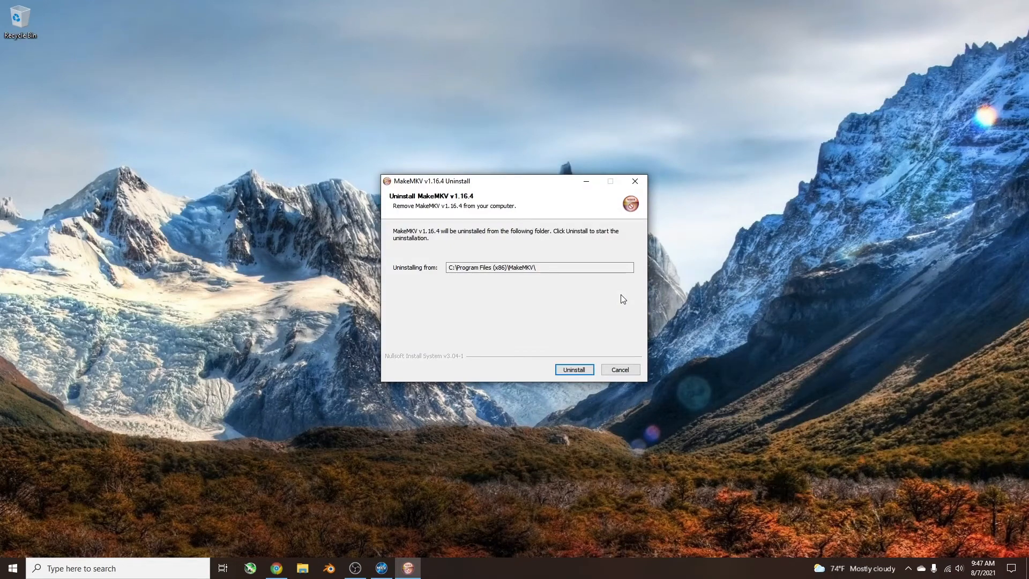
{"action": "left_click", "coordinate": [588, 371]}
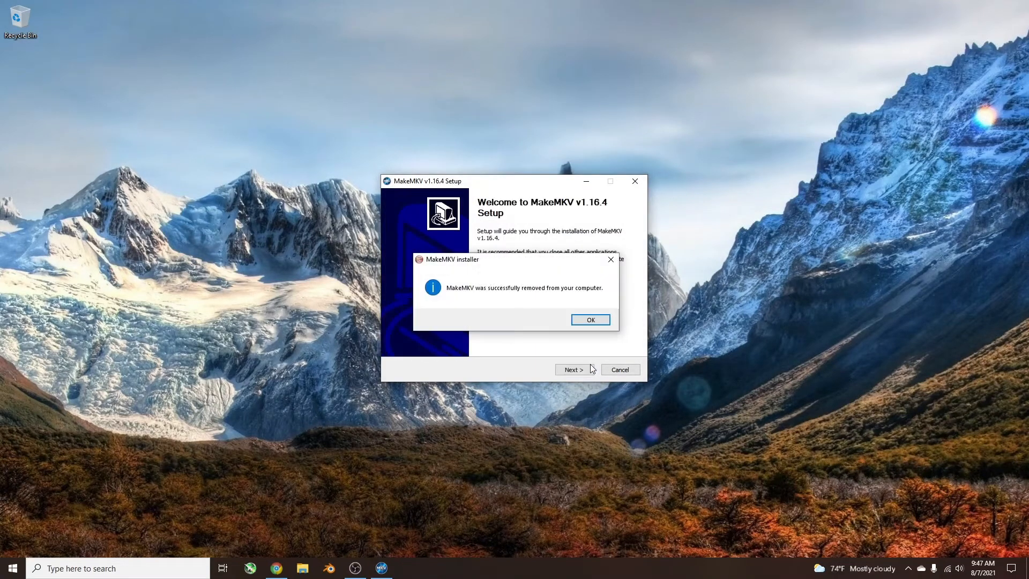
{"action": "left_click", "coordinate": [597, 317]}
Accept the license agreement and install MakeMKV v1.16.4 with the default components in C:\Program Files (x86)\MakeMKV, finishing without running it.
{"action": "left_click", "coordinate": [577, 370]}
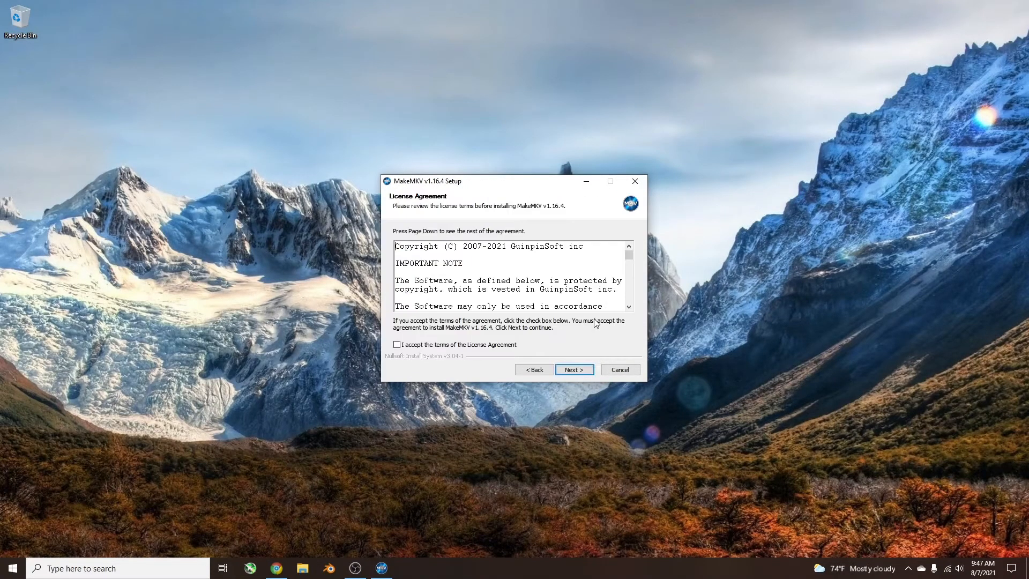
{"action": "left_click", "coordinate": [397, 345]}
{"action": "left_click", "coordinate": [573, 370]}
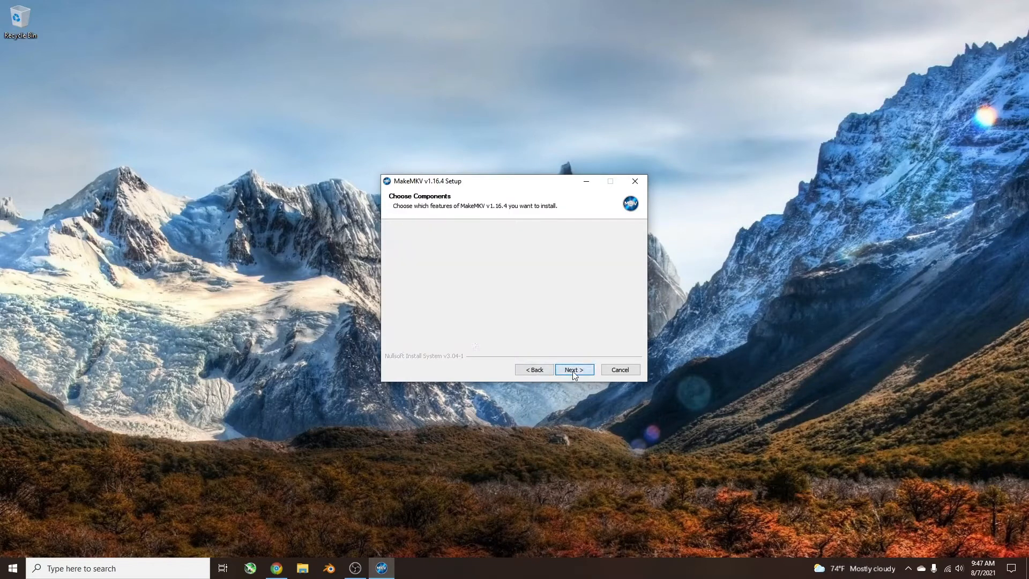
{"action": "left_click", "coordinate": [584, 374]}
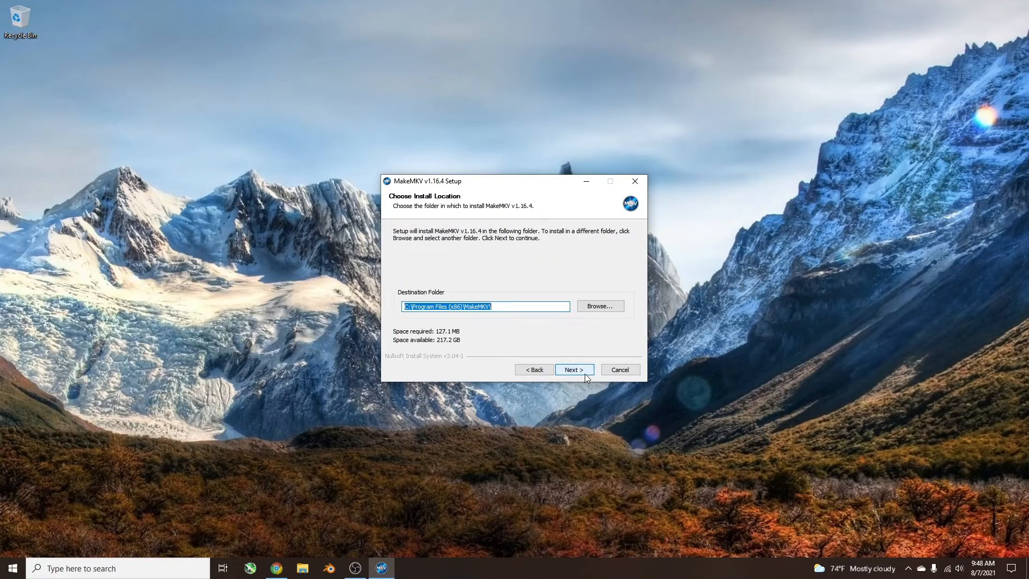
{"action": "left_click", "coordinate": [584, 375]}
{"action": "left_click", "coordinate": [586, 375]}
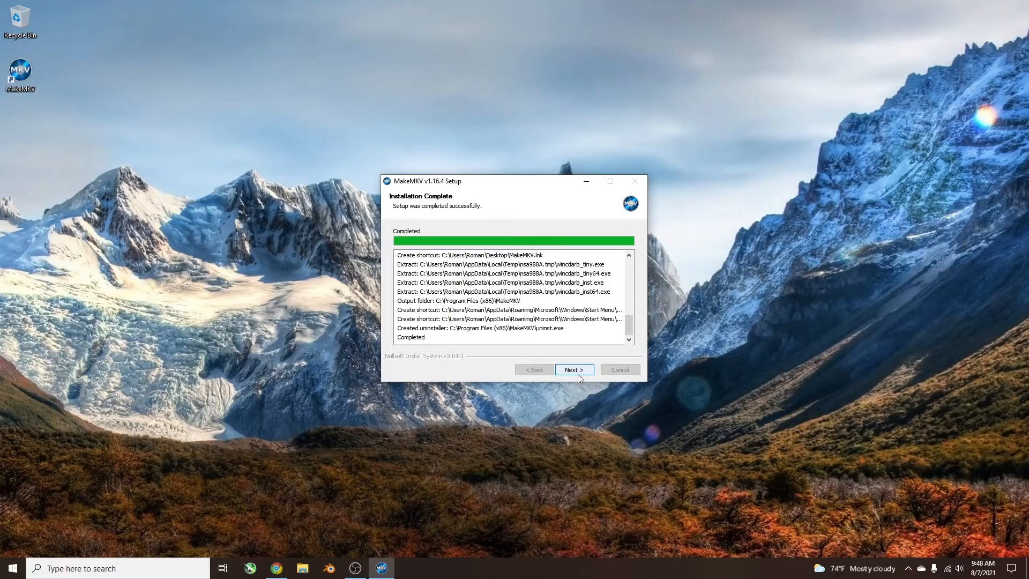
{"action": "left_click", "coordinate": [577, 375]}
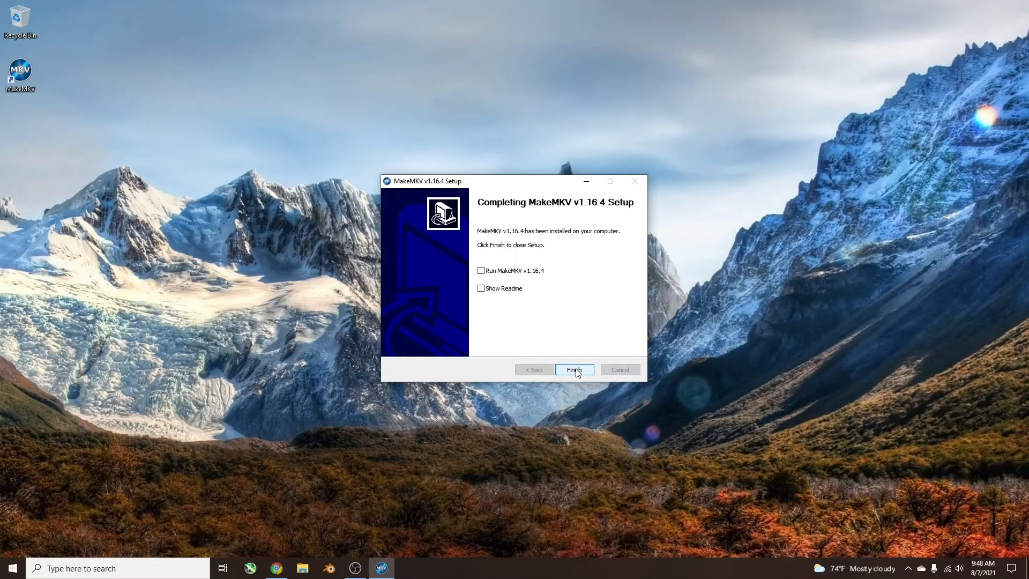
{"action": "left_click", "coordinate": [574, 371]}
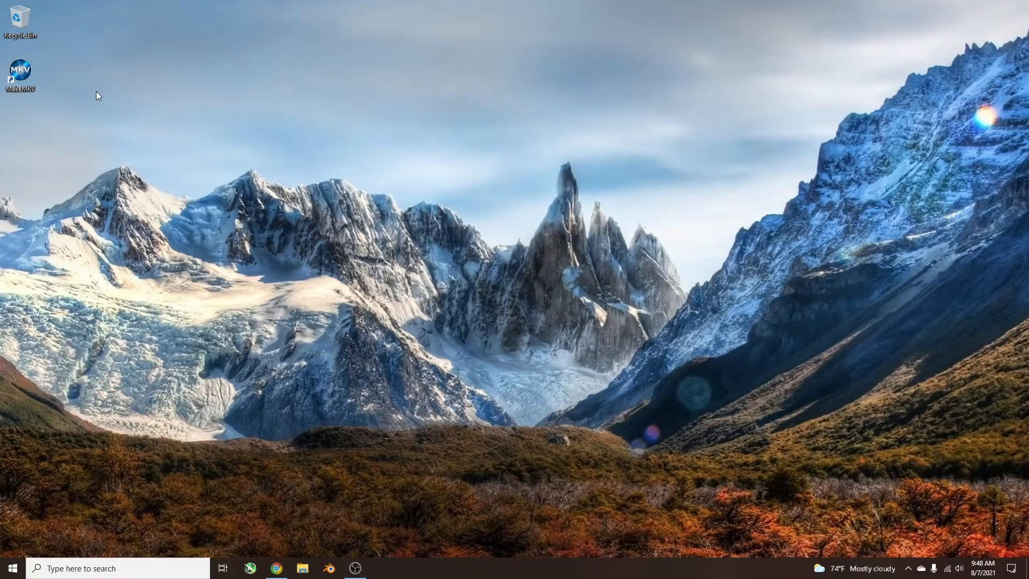
Launch MakeMKV from the desktop, close the File Explorer and VLC windows around it, and reposition its window.
{"action": "double_click", "coordinate": [25, 76]}
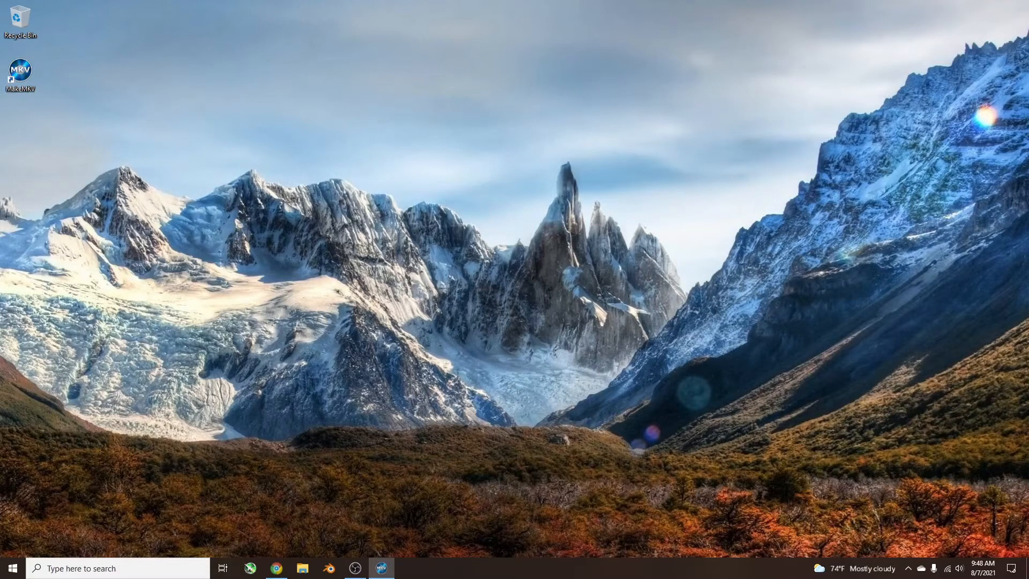
{"action": "left_click_drag", "start_coordinate": [781, 160], "coordinate": [356, 125]}
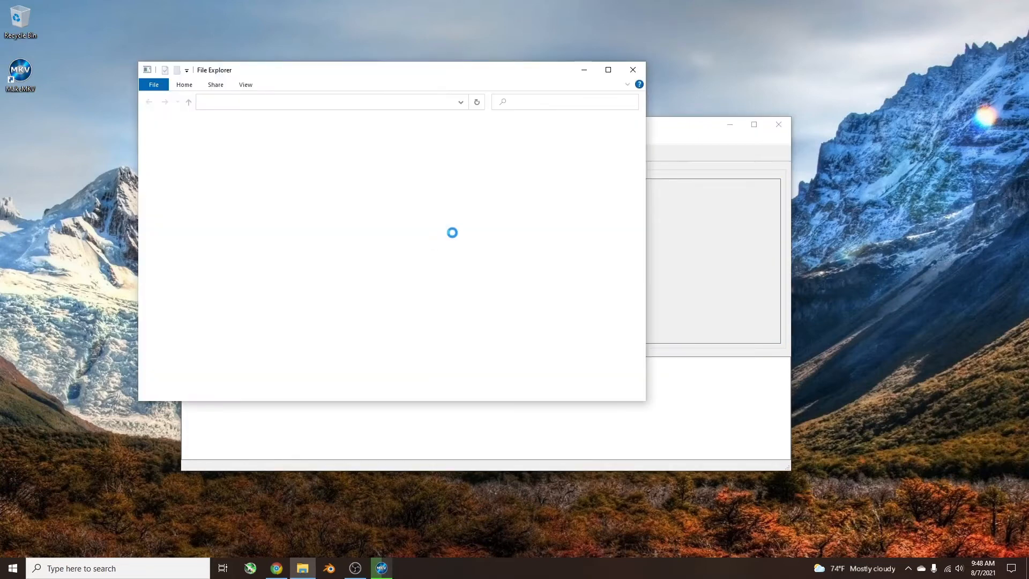
{"action": "left_click", "coordinate": [633, 70]}
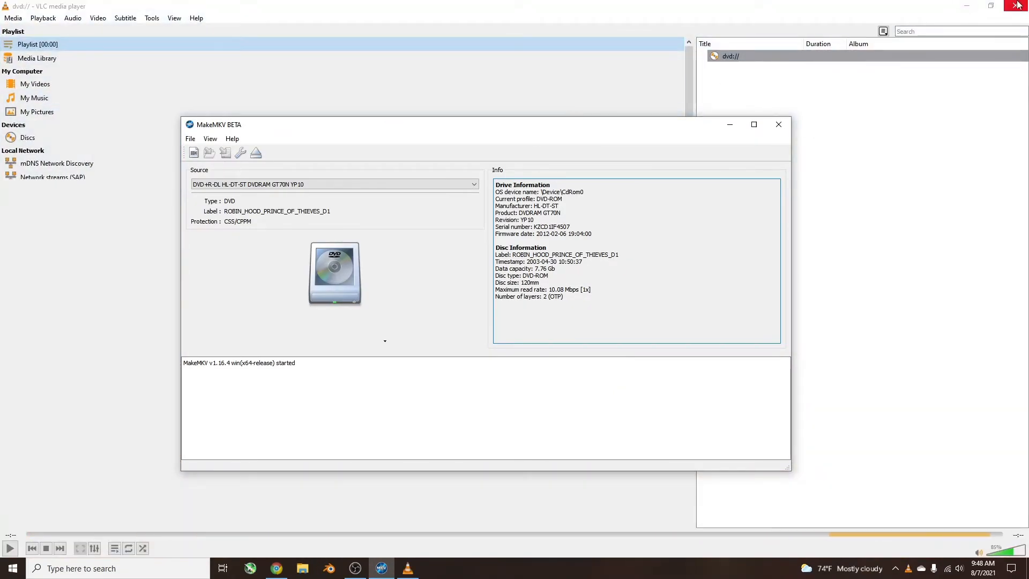
{"action": "left_click_drag", "start_coordinate": [654, 132], "coordinate": [641, 271]}
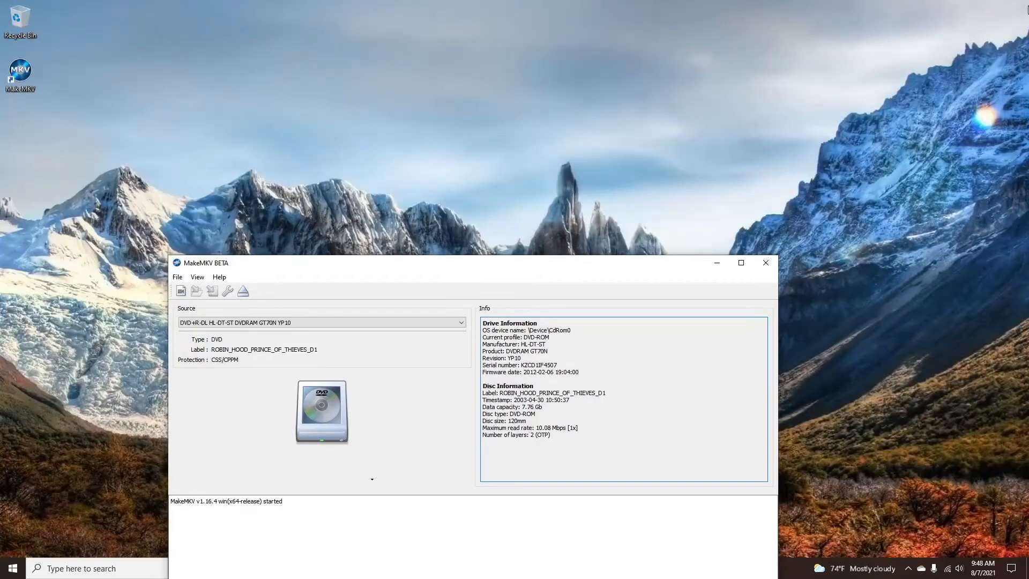
{"action": "left_click", "coordinate": [1015, 6]}
{"action": "left_click_drag", "start_coordinate": [488, 272], "coordinate": [498, 114]}
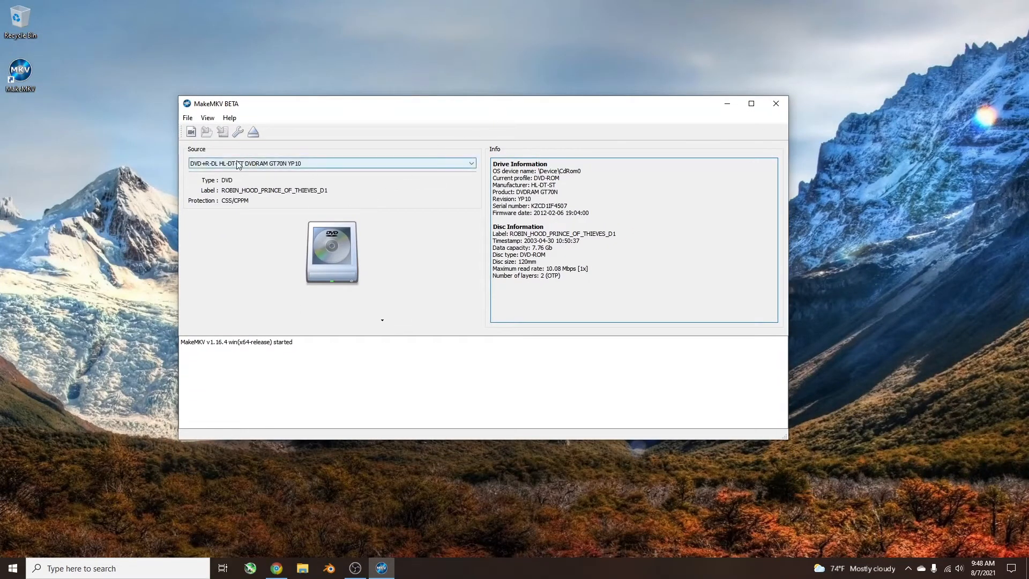
Open the ROBIN_HOOD_PRINCE_OF_THIEVES_D1 disc in MakeMKV and review its title's audio and subtitle tracks.
{"action": "left_click", "coordinate": [344, 240]}
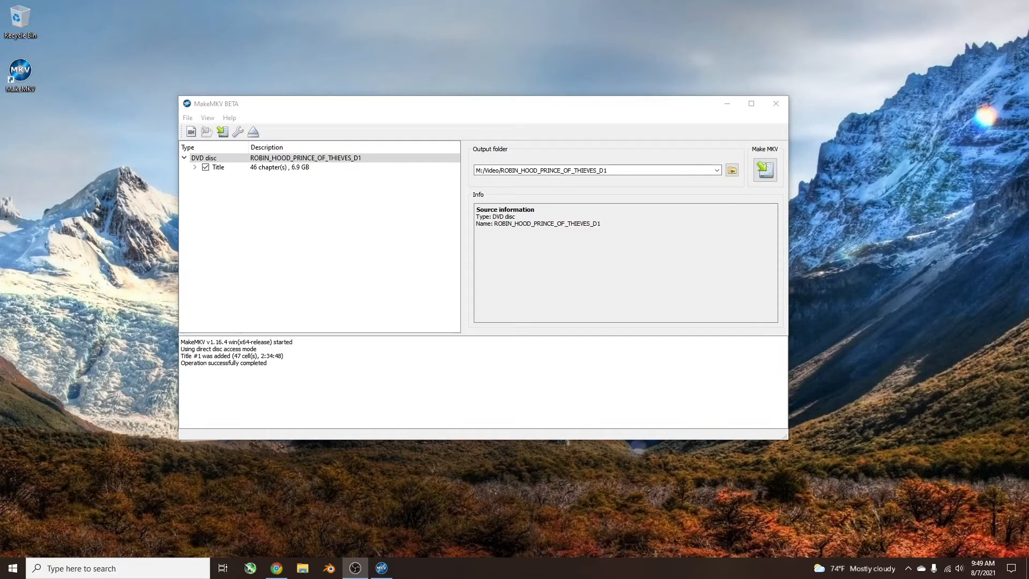
{"action": "left_click", "coordinate": [195, 167]}
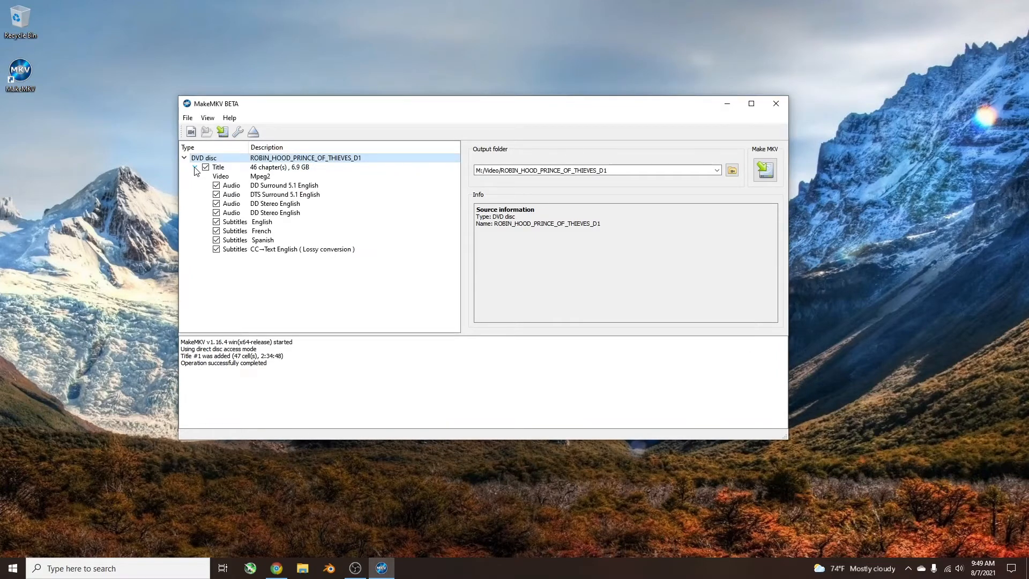
{"action": "left_click", "coordinate": [195, 168]}
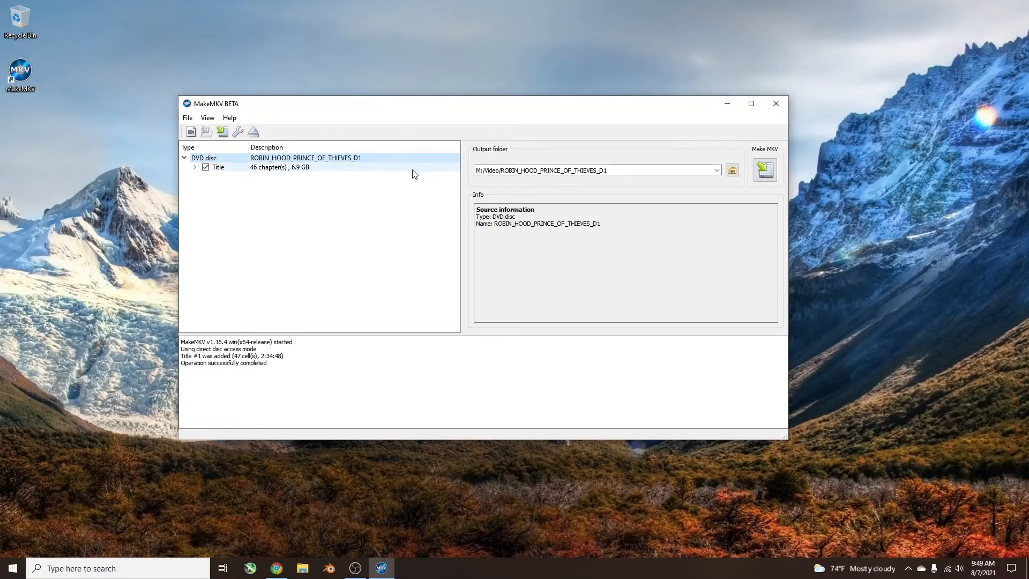
Set the output folder to D:/Video Files/MakeMKV Files and start saving the selected title as MKV.
{"action": "left_click", "coordinate": [732, 171]}
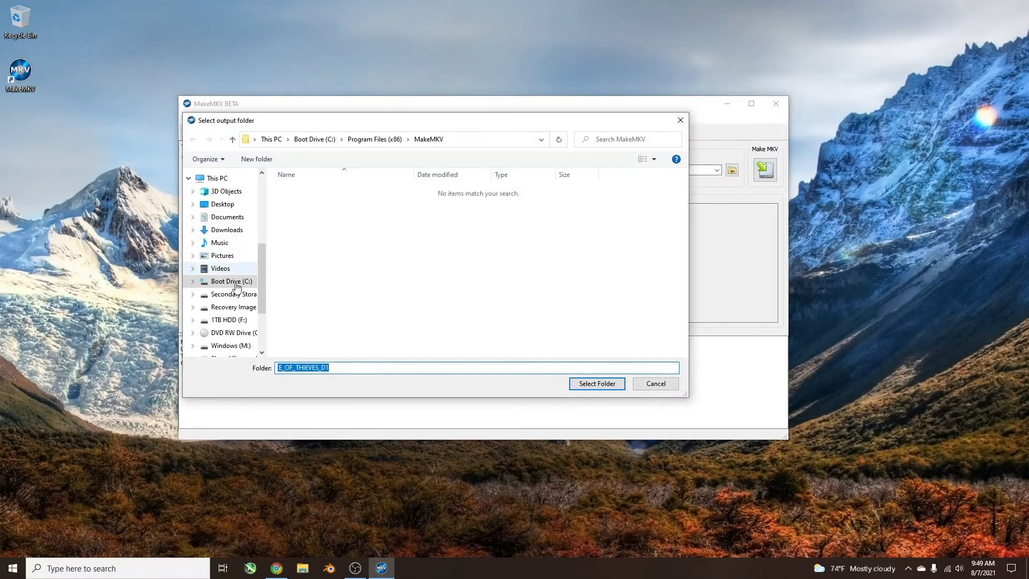
{"action": "left_click", "coordinate": [234, 293]}
{"action": "scroll", "coordinate": [351, 284], "scroll_direction": "down", "scroll_amount": 2}
{"action": "left_click", "coordinate": [329, 350]}
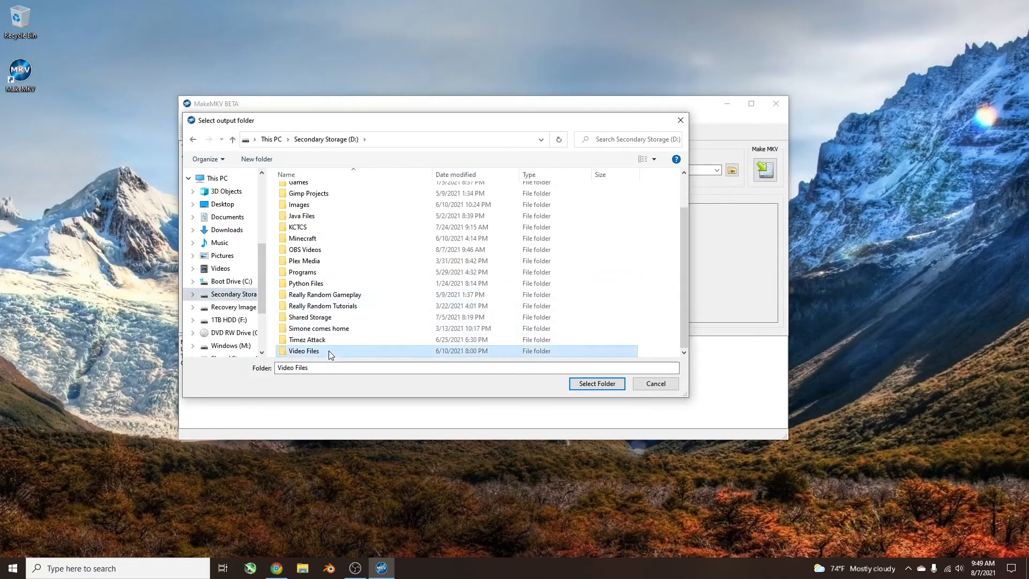
{"action": "double_click", "coordinate": [329, 350]}
{"action": "double_click", "coordinate": [319, 202]}
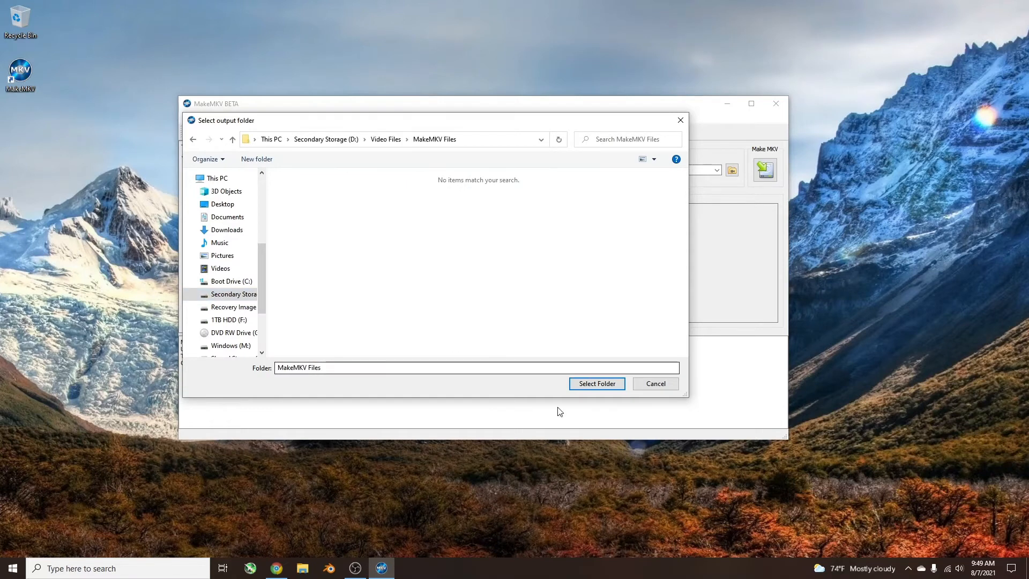
{"action": "left_click", "coordinate": [610, 385]}
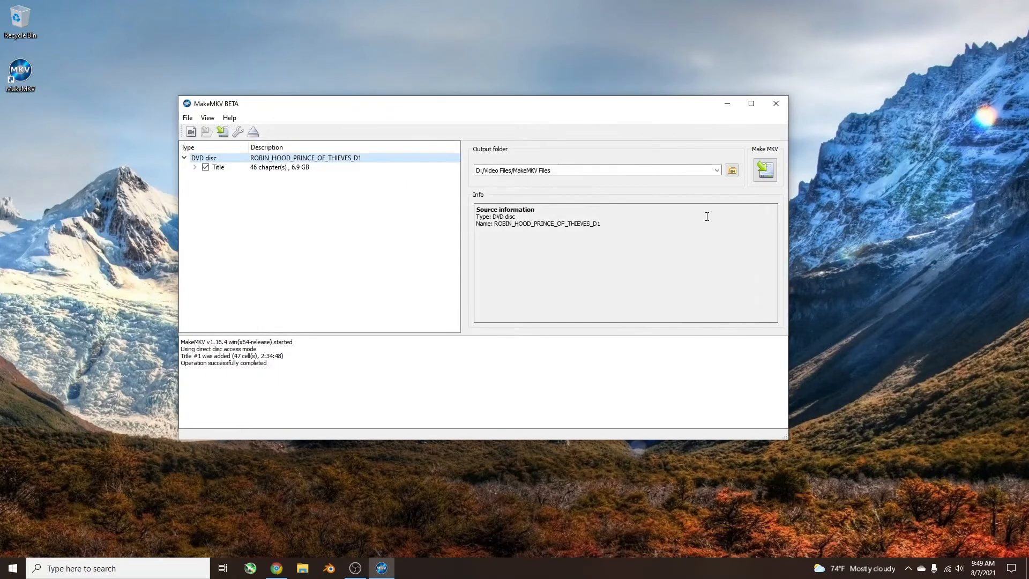
{"action": "left_click", "coordinate": [766, 170]}
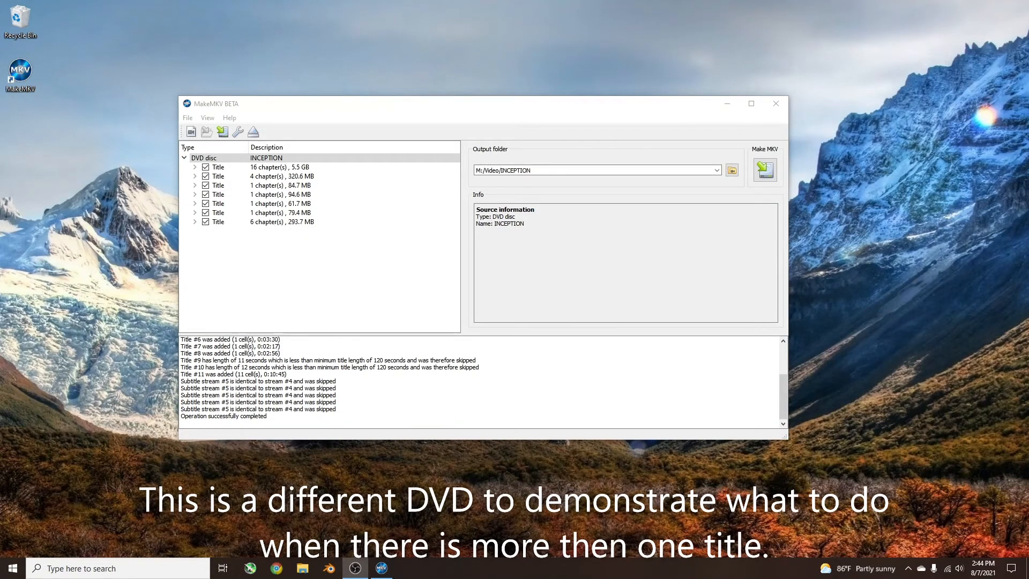
Deselect every INCEPTION title except the 16-chapter, 5.5 GB one and start saving it as MKV.
{"action": "left_click", "coordinate": [255, 159]}
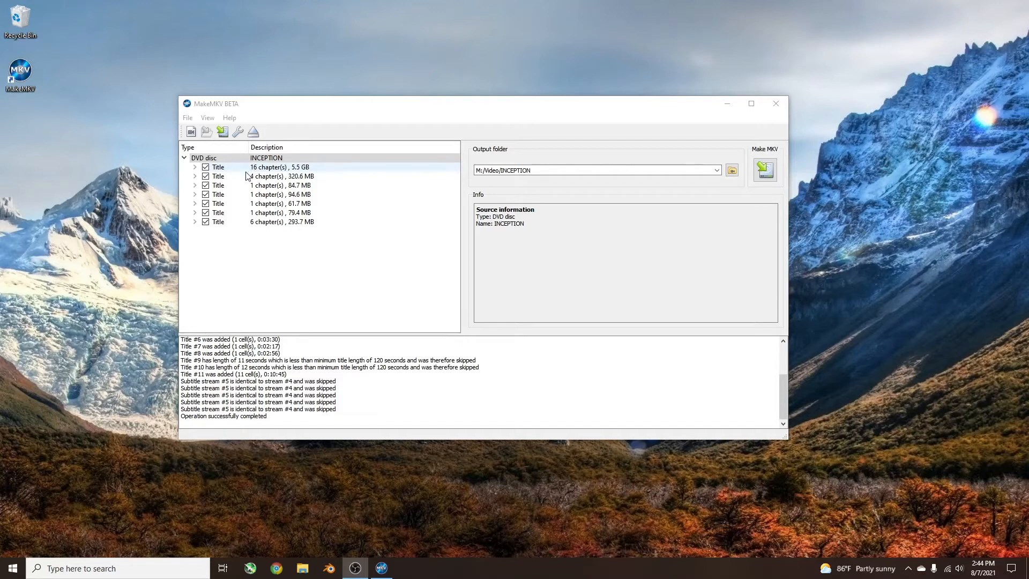
{"action": "left_click", "coordinate": [205, 176]}
{"action": "left_click", "coordinate": [205, 185]}
{"action": "left_click", "coordinate": [205, 194]}
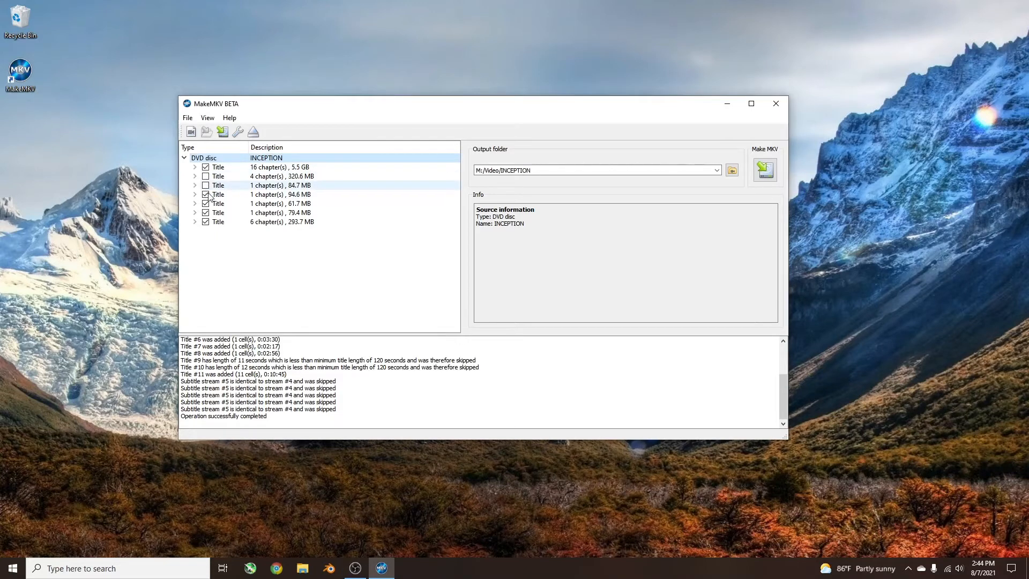
{"action": "left_click", "coordinate": [205, 203]}
{"action": "left_click", "coordinate": [206, 212]}
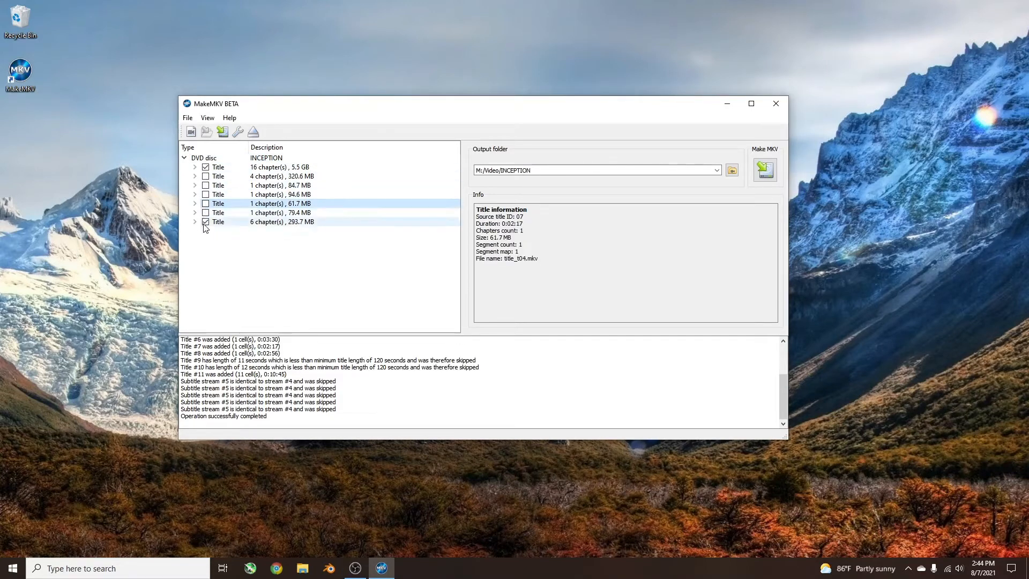
{"action": "left_click", "coordinate": [205, 221]}
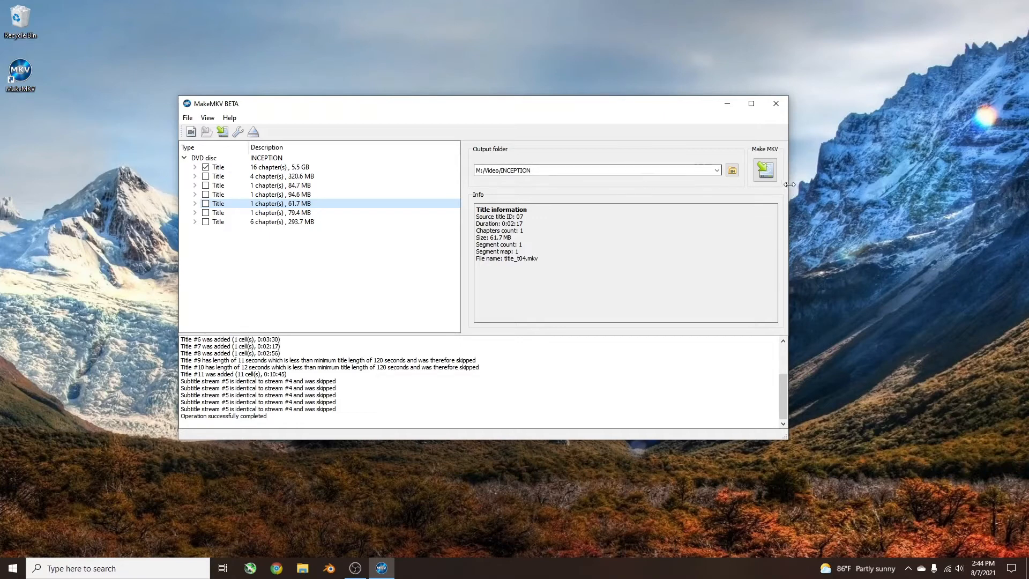
{"action": "left_click", "coordinate": [765, 169]}
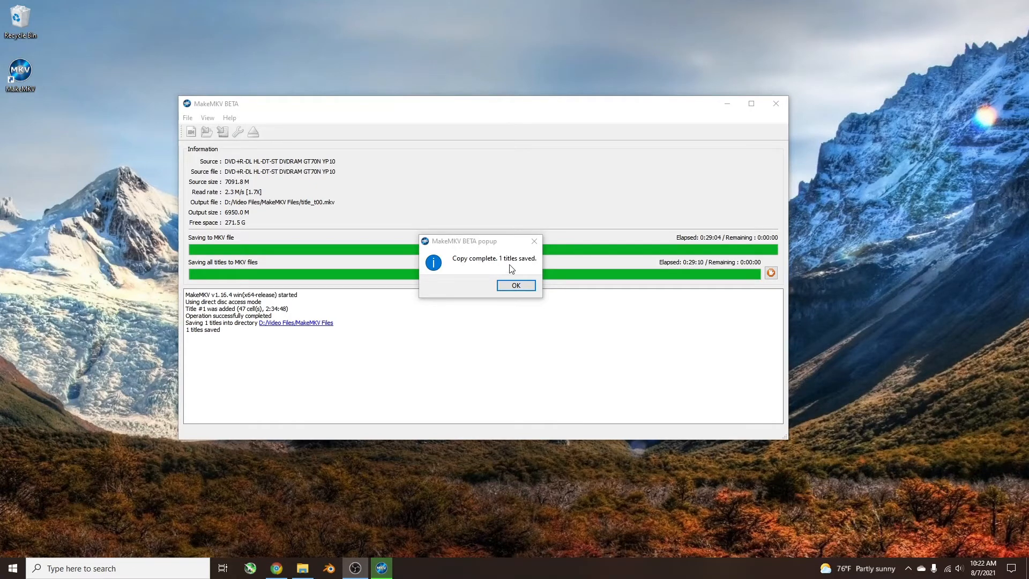
Acknowledge the finished copy, close MakeMKV, and bring the MakeMKV Files folder window onto the desktop.
{"action": "left_click", "coordinate": [524, 289]}
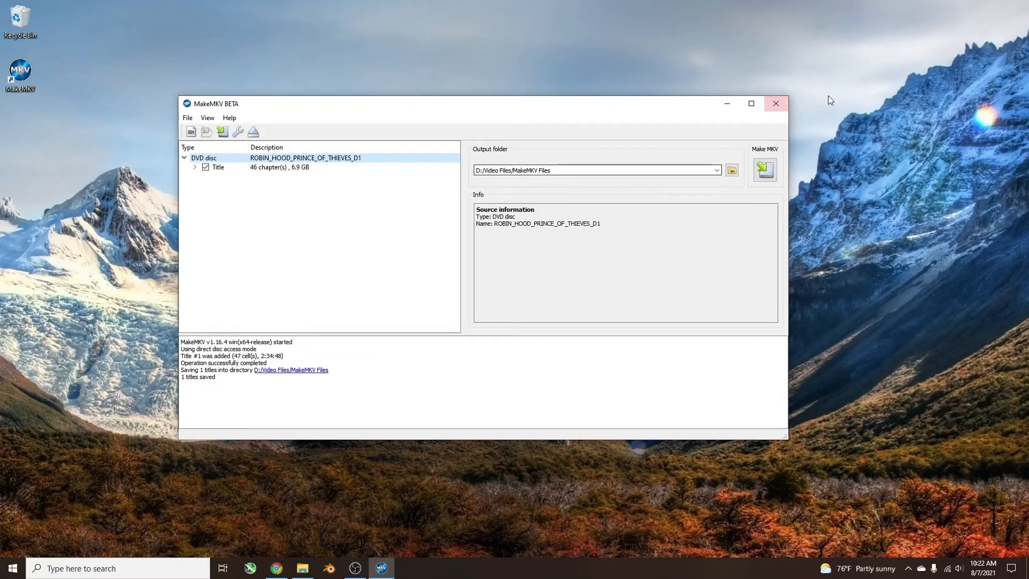
{"action": "left_click", "coordinate": [774, 112]}
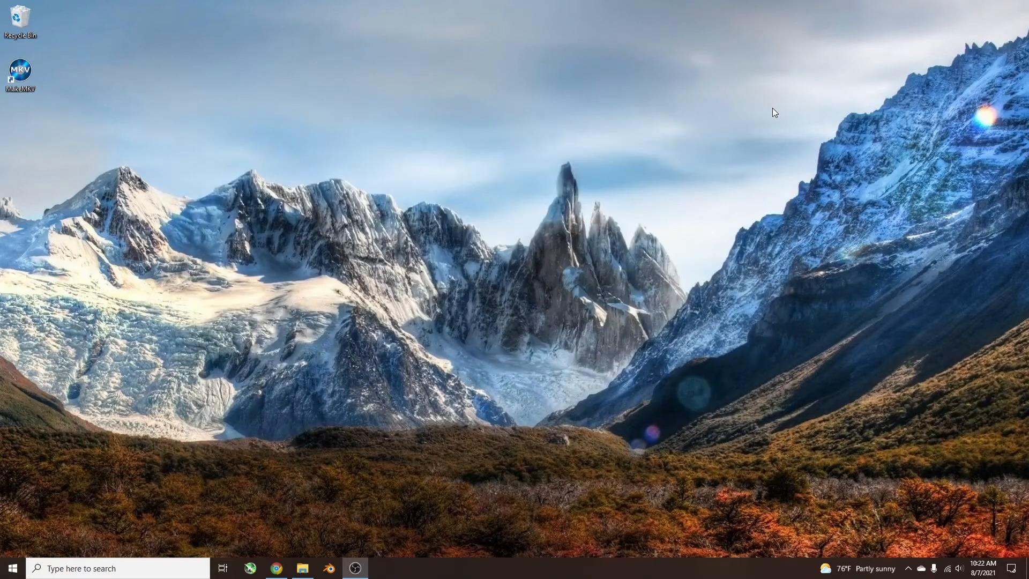
{"action": "left_click_drag", "start_coordinate": [0, 75], "coordinate": [689, 86]}
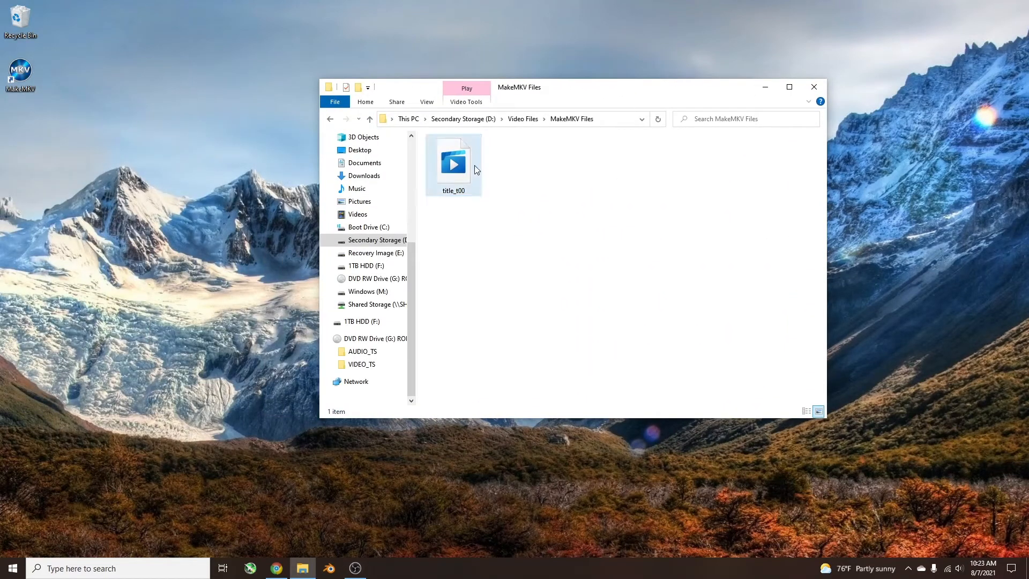
Play title_t00 in VLC media player, skip ahead to about 8 minutes, and close the player.
{"action": "double_click", "coordinate": [456, 166]}
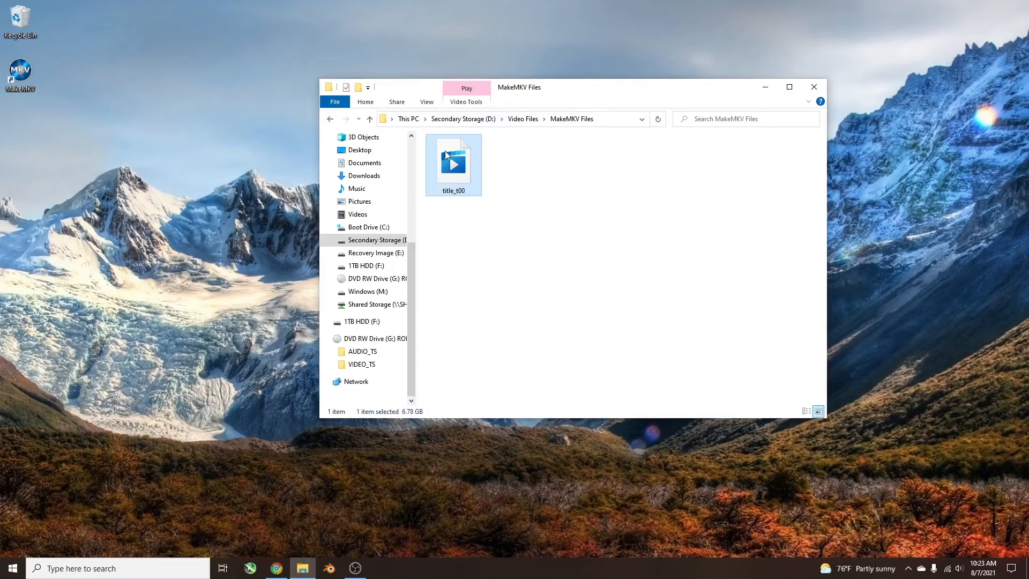
{"action": "right_click", "coordinate": [452, 164]}
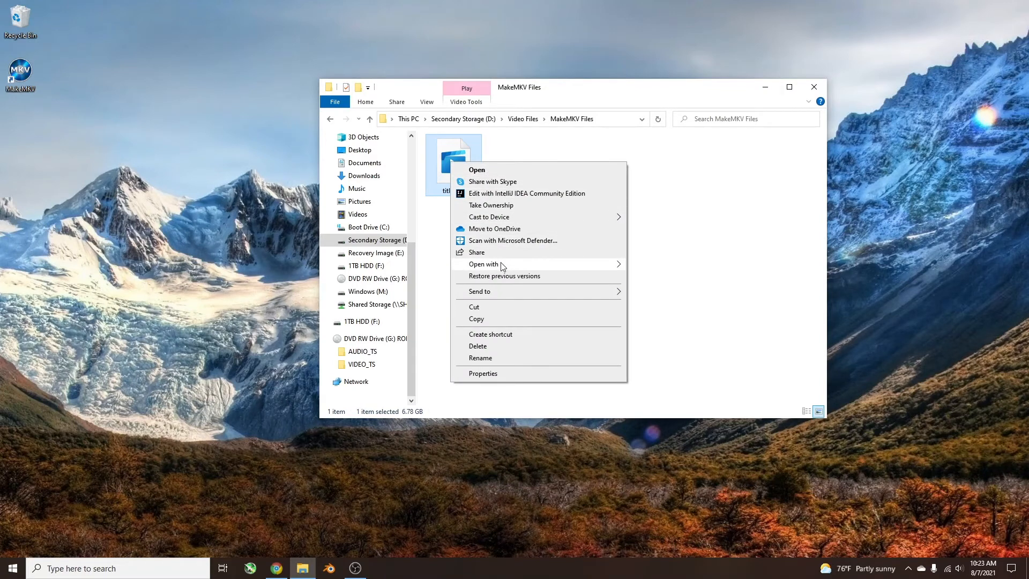
{"action": "mouse_move", "coordinate": [500, 262]}
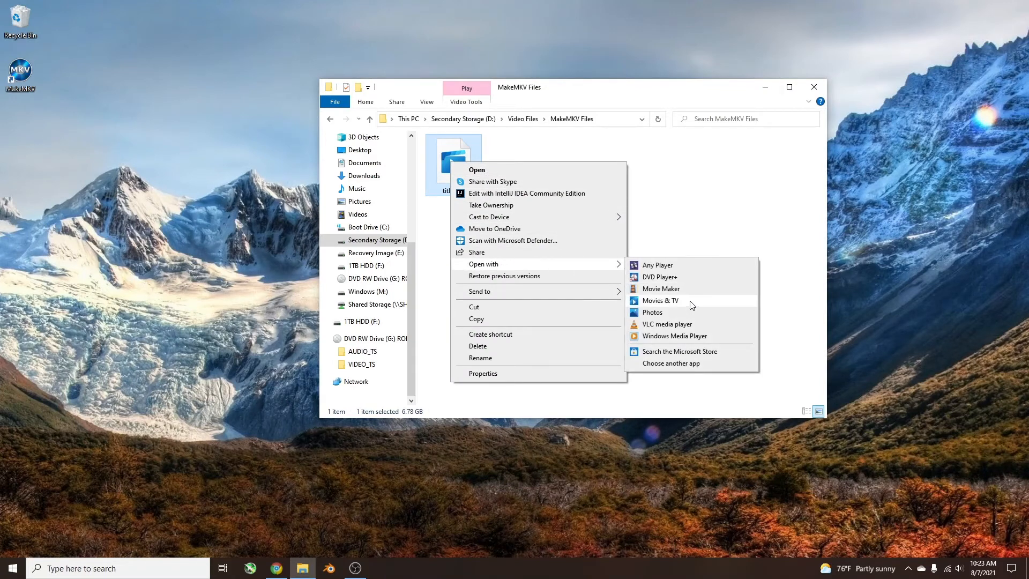
{"action": "left_click", "coordinate": [677, 326]}
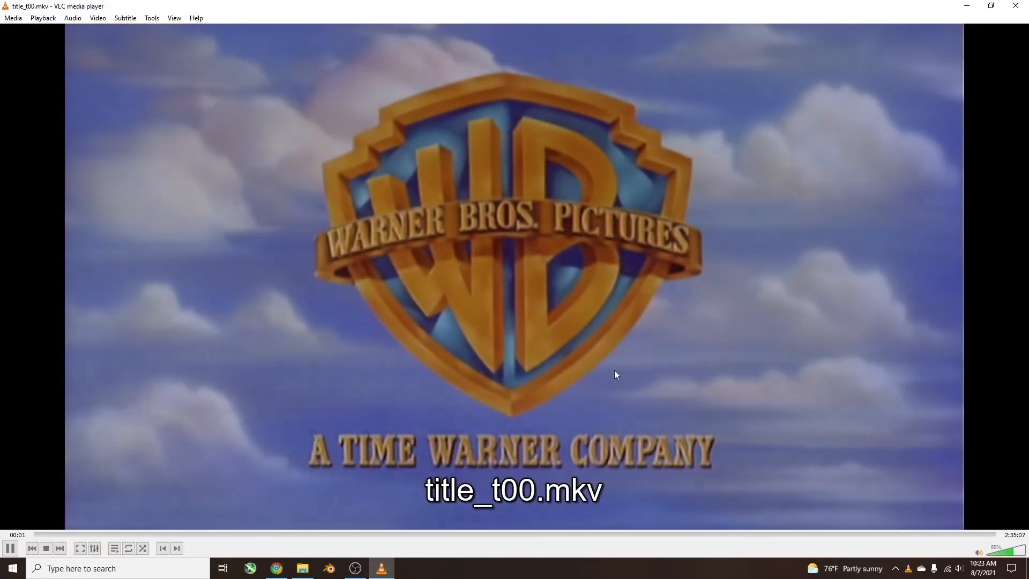
{"action": "left_click", "coordinate": [81, 533]}
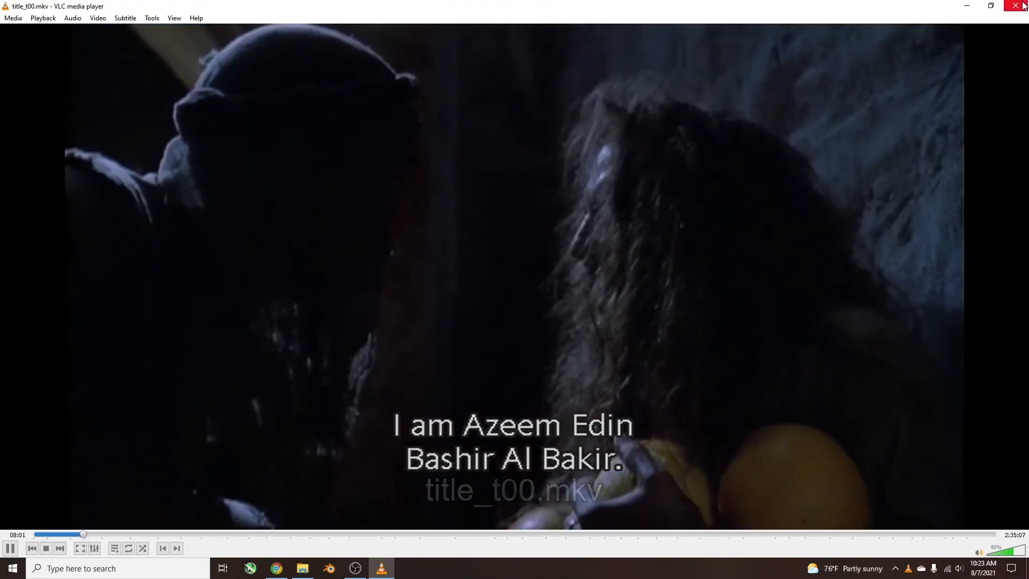
{"action": "left_click", "coordinate": [1016, 5]}
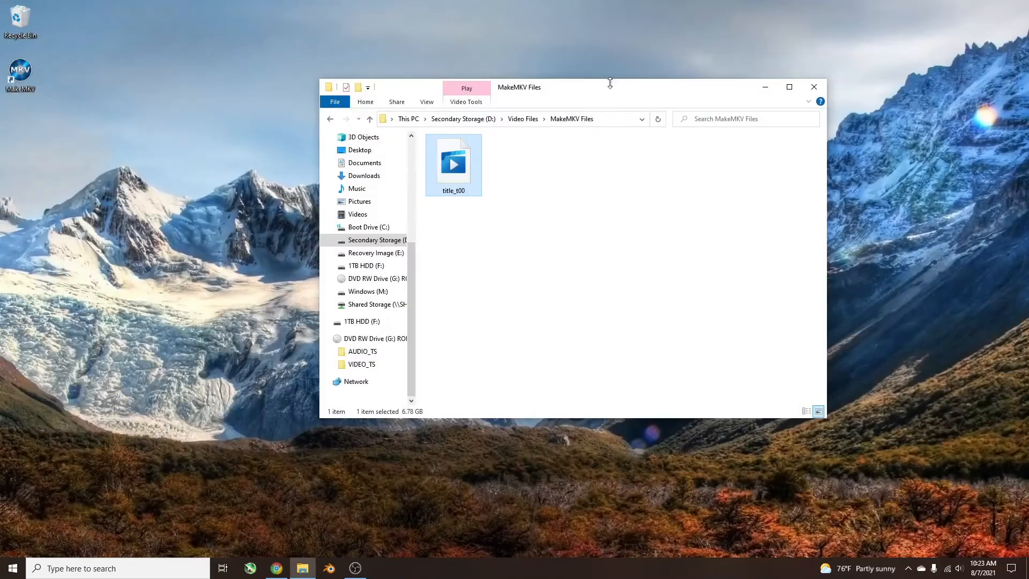
Launch HandBrake and arrange its window and the MakeMKV Files folder so both the drop area and title_t00 are accessible.
{"action": "left_click_drag", "start_coordinate": [673, 79], "coordinate": [813, 66]}
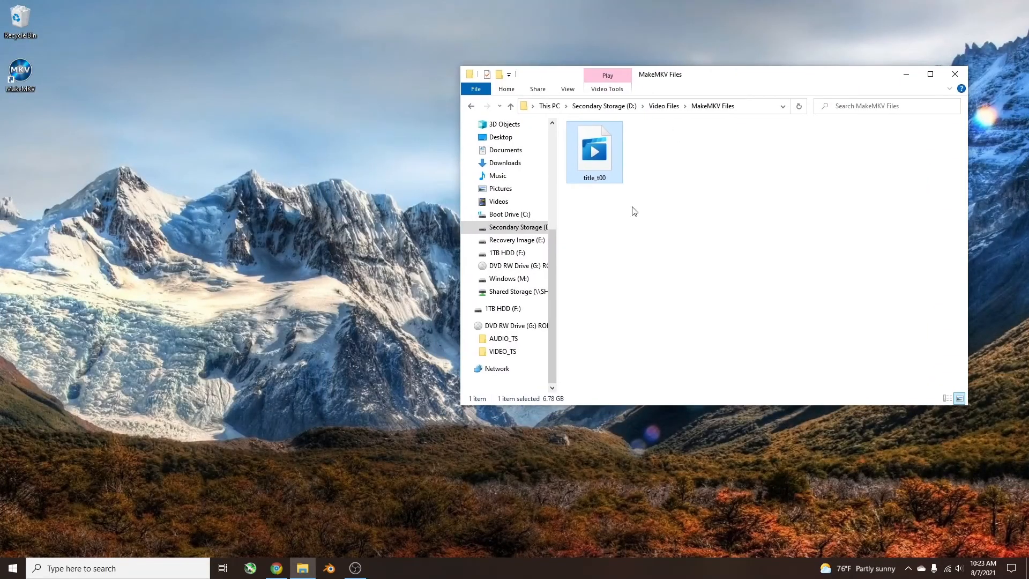
{"action": "left_click", "coordinate": [138, 573]}
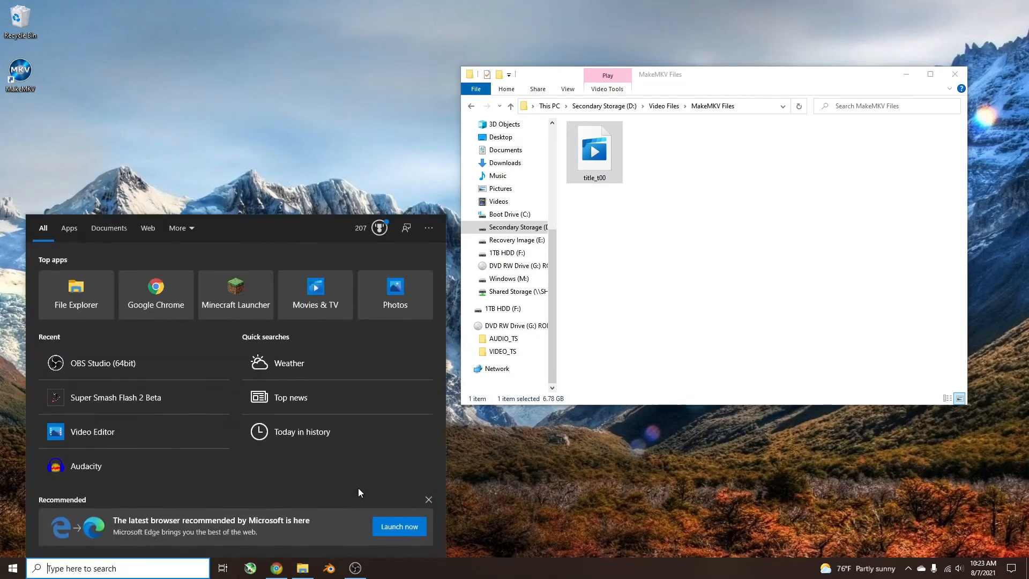
{"action": "type", "text": "handbrake"}
{"action": "key", "text": "Return"}
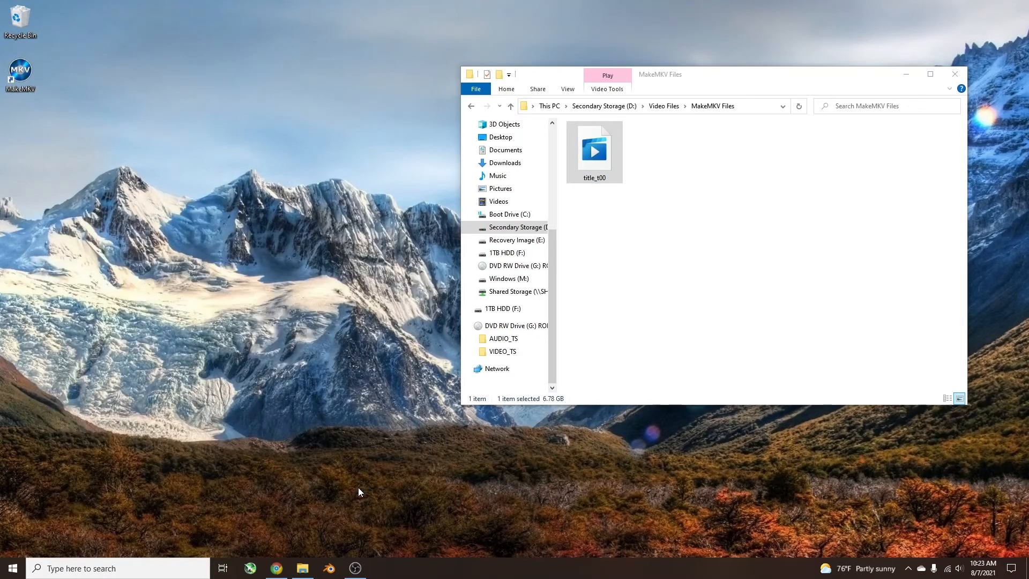
{"action": "left_click_drag", "start_coordinate": [802, 85], "coordinate": [864, 161]}
{"action": "left_click_drag", "start_coordinate": [632, 112], "coordinate": [406, 54]}
{"action": "left_click_drag", "start_coordinate": [797, 155], "coordinate": [799, 233]}
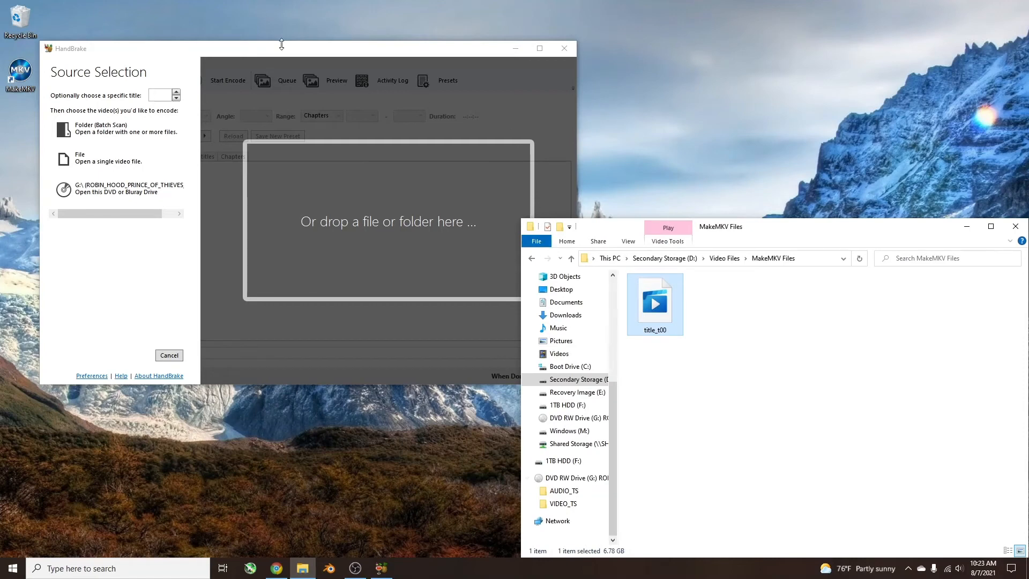
Load title_t00 into HandBrake as the source, close the folder window, and apply the General preset HQ 1080p30 Surround.
{"action": "left_click_drag", "start_coordinate": [654, 308], "coordinate": [355, 220]}
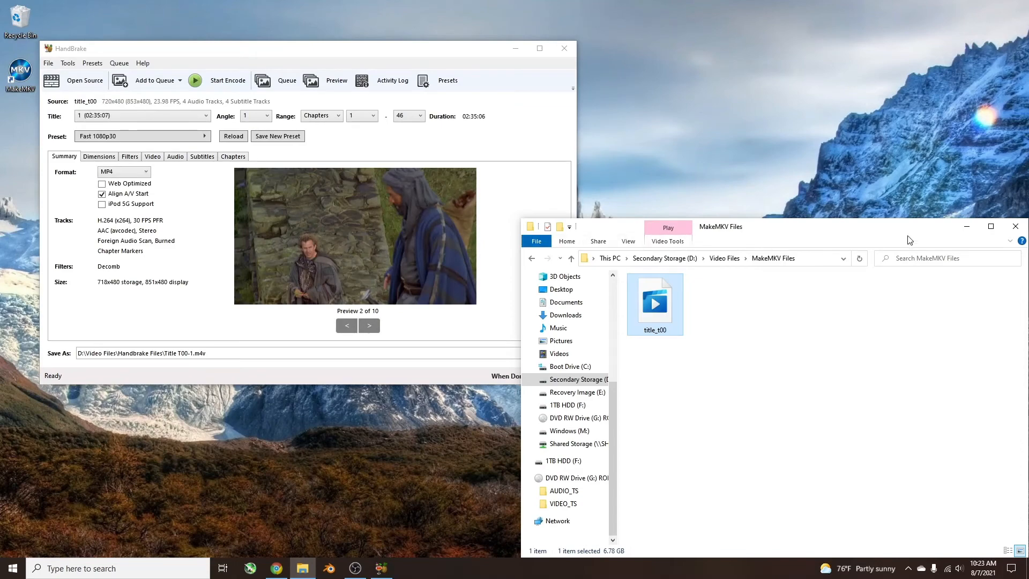
{"action": "left_click", "coordinate": [1016, 226]}
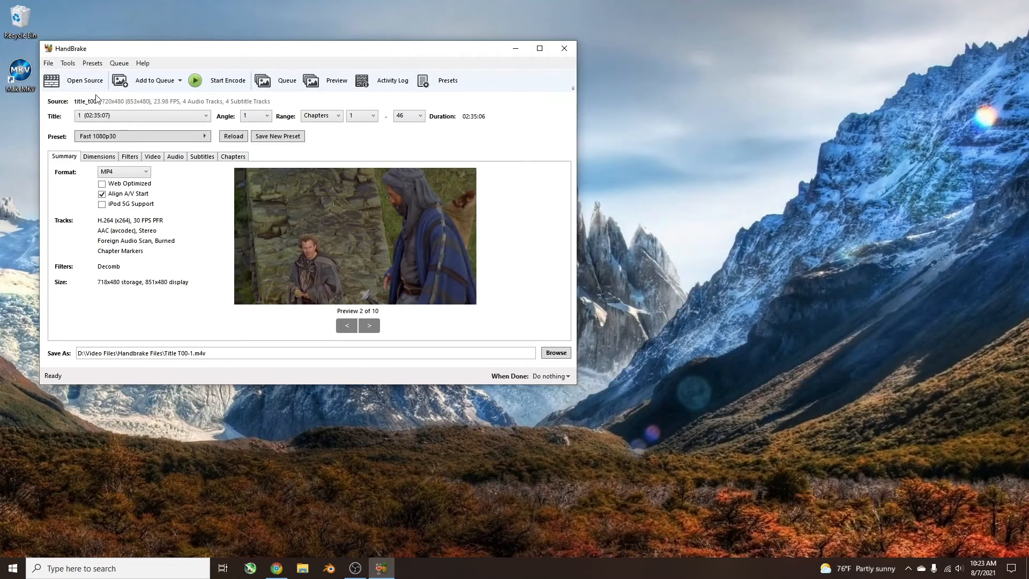
{"action": "left_click", "coordinate": [146, 140]}
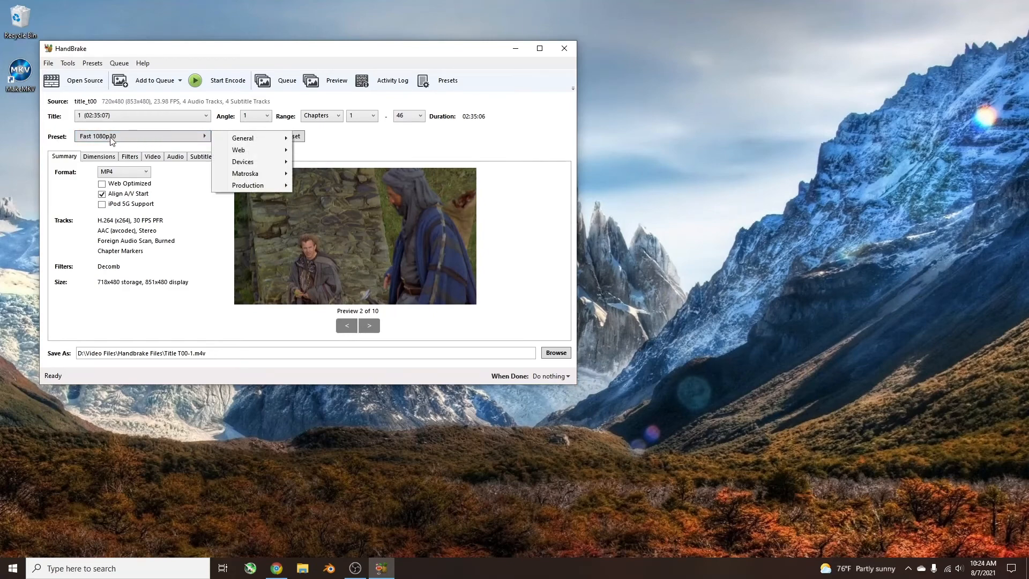
{"action": "mouse_move", "coordinate": [251, 138]}
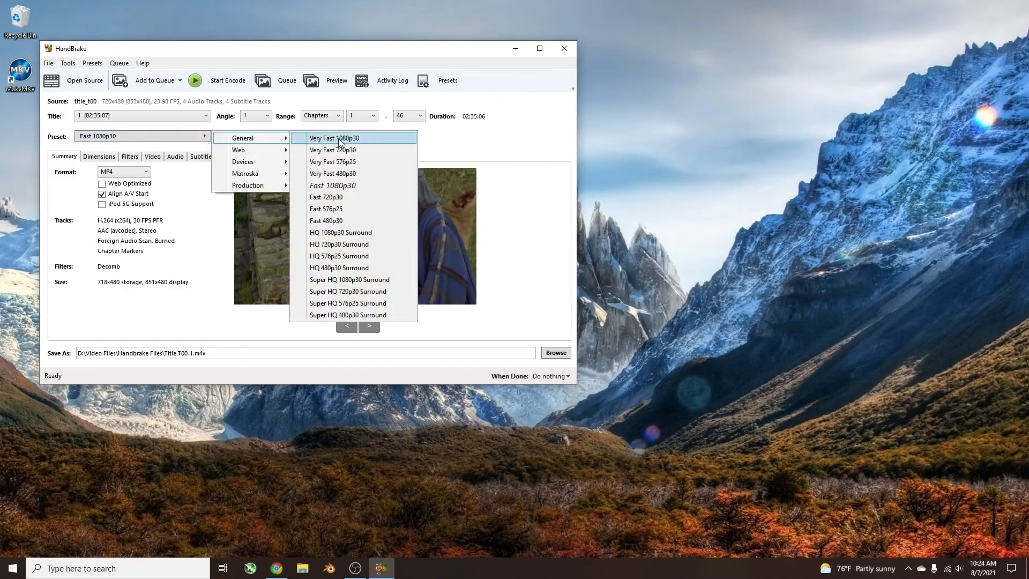
{"action": "left_click", "coordinate": [403, 233]}
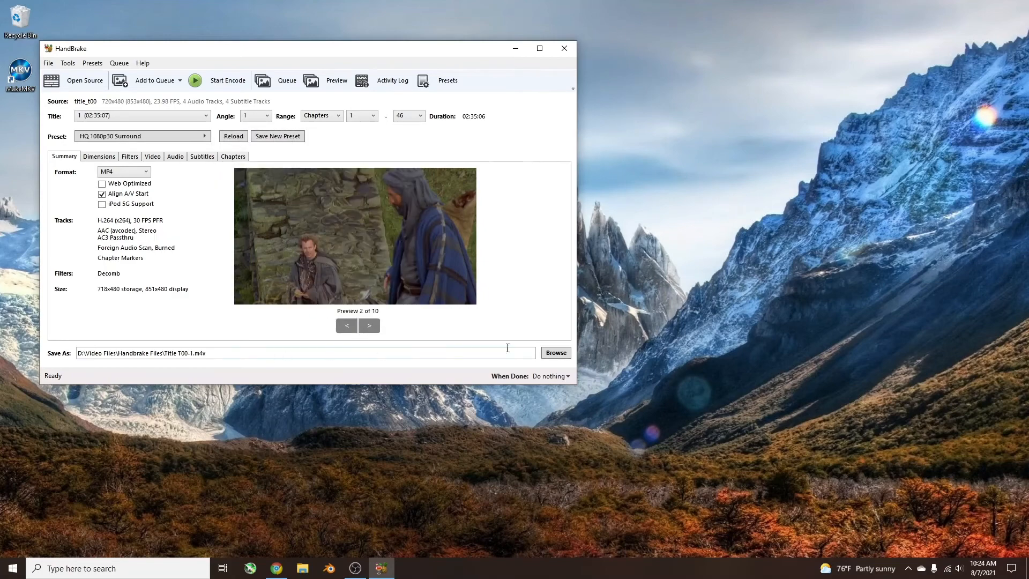
Name the output file Robin Hood in D:\Video Files\Handbrake Files and start the encode.
{"action": "left_click", "coordinate": [555, 353]}
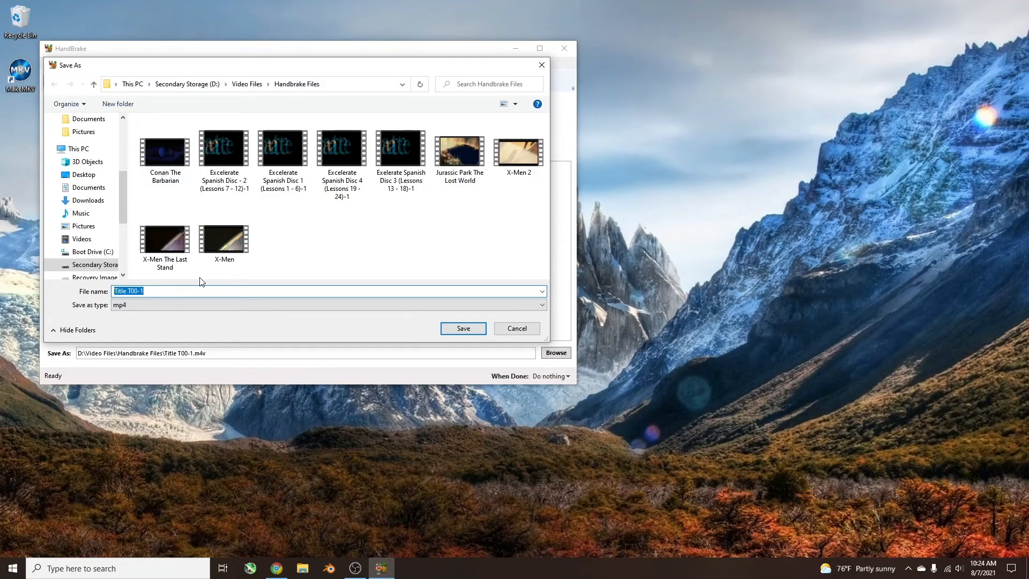
{"action": "type", "text": "Robin Hood"}
{"action": "key", "text": "Return"}
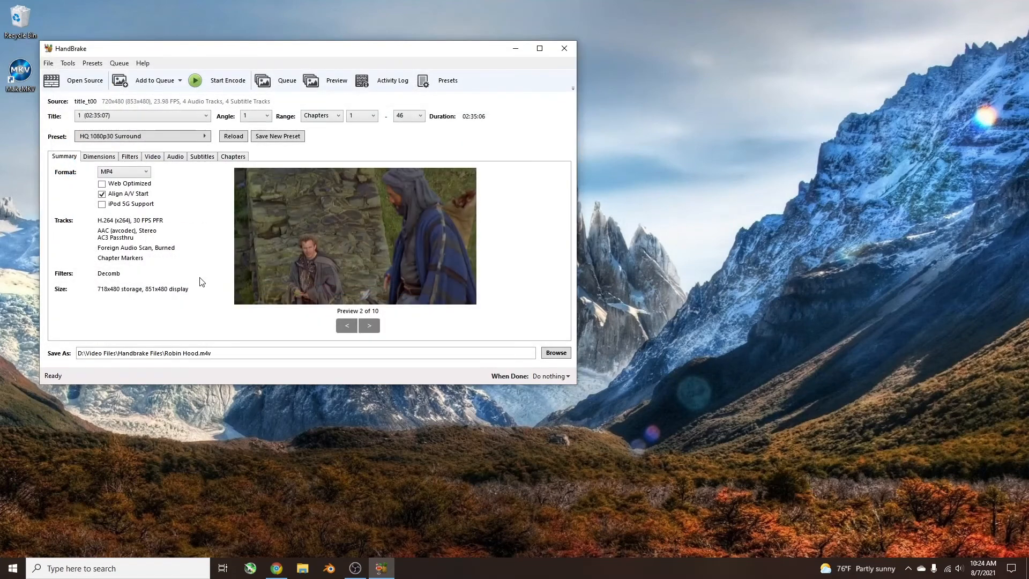
{"action": "left_click", "coordinate": [227, 82]}
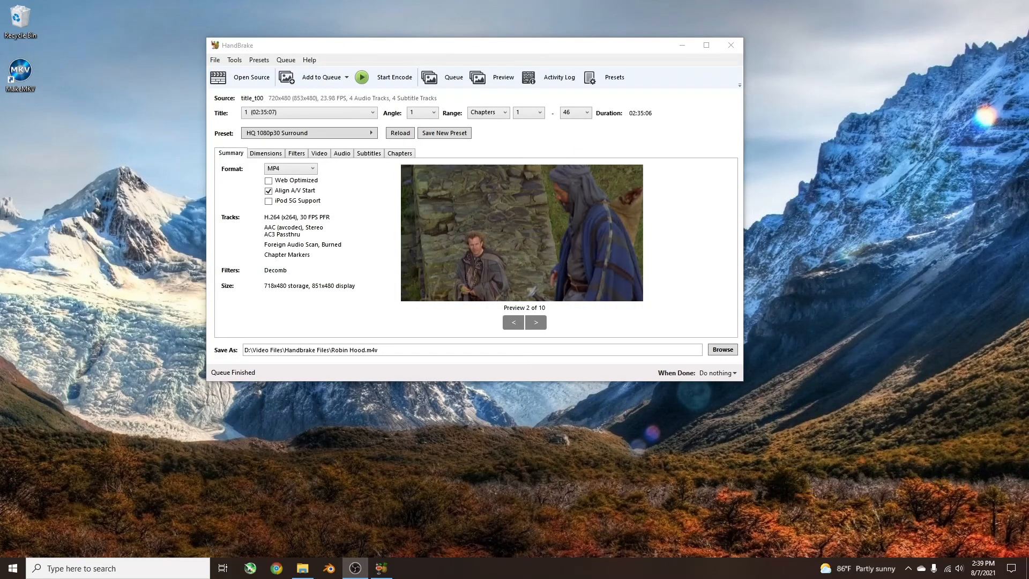
Bring up the Handbrake Files folder and play the Robin Hood video in a maximized player window.
{"action": "left_click_drag", "start_coordinate": [0, 124], "coordinate": [560, 124]}
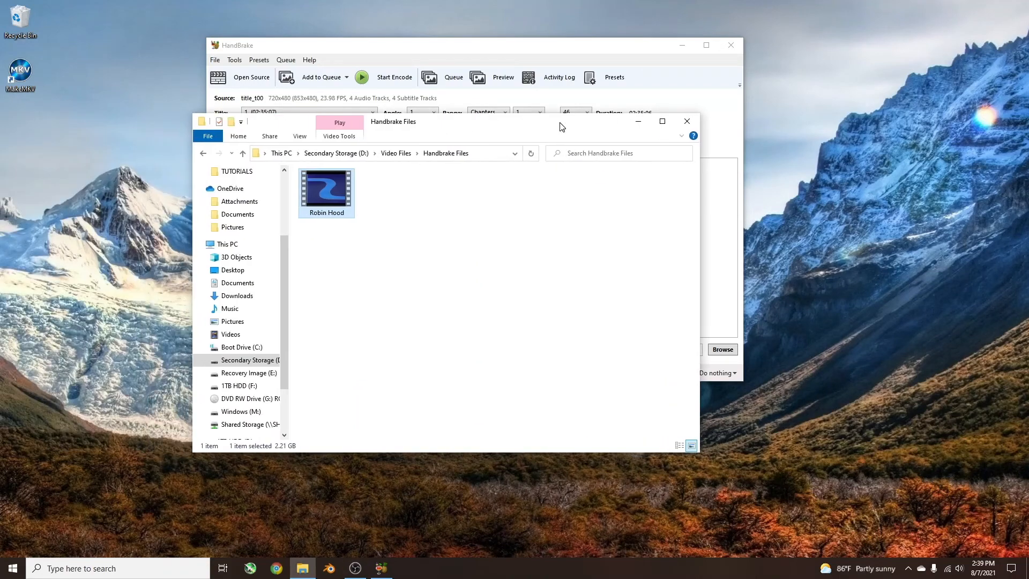
{"action": "double_click", "coordinate": [349, 200]}
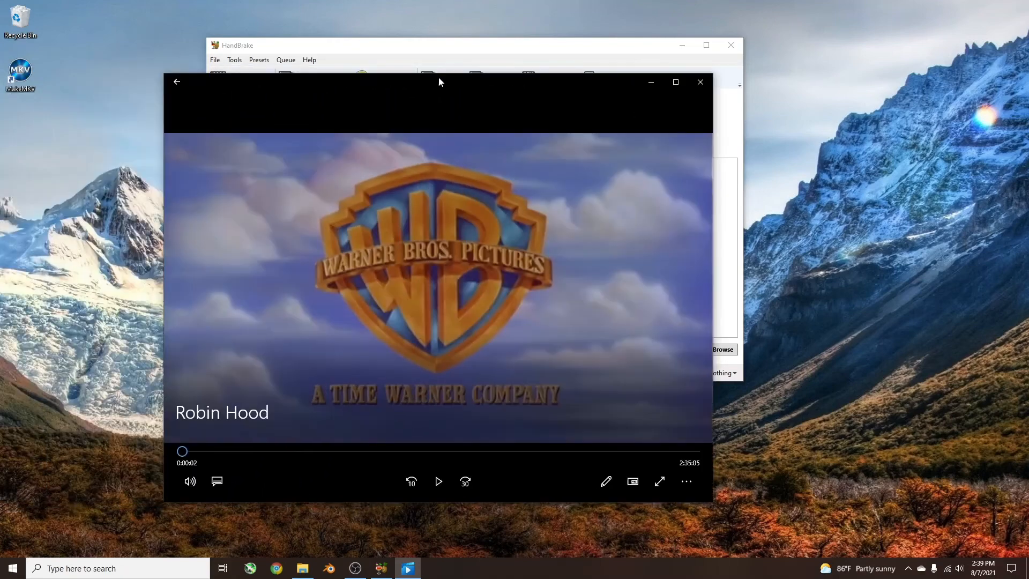
{"action": "left_click_drag", "start_coordinate": [438, 76], "coordinate": [541, 92]}
{"action": "double_click", "coordinate": [542, 93]}
{"action": "left_click", "coordinate": [516, 535]}
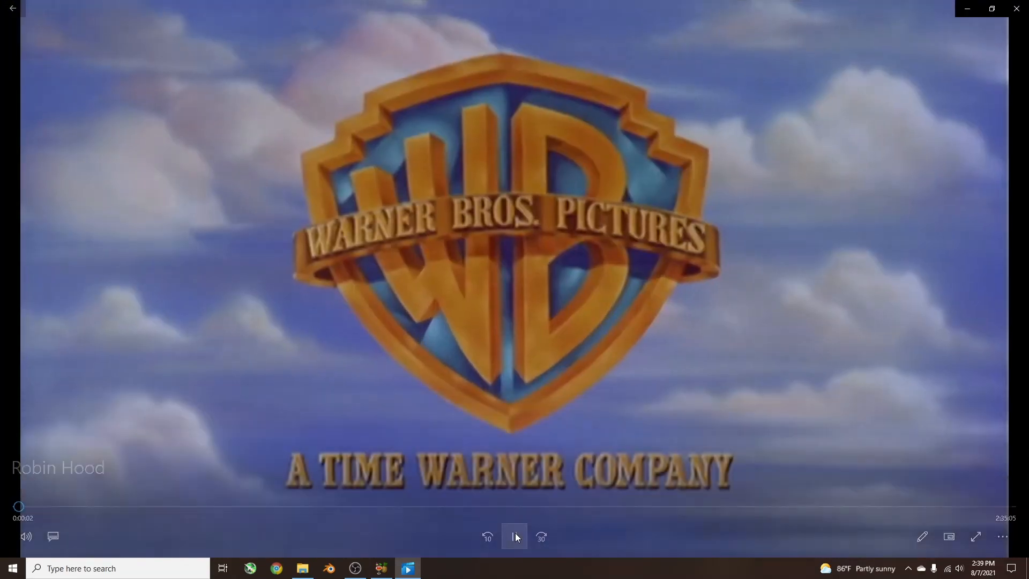
Check the Robin Hood video by skipping through it from the opening to the closing credits, pausing playback partway.
{"action": "left_click", "coordinate": [37, 506]}
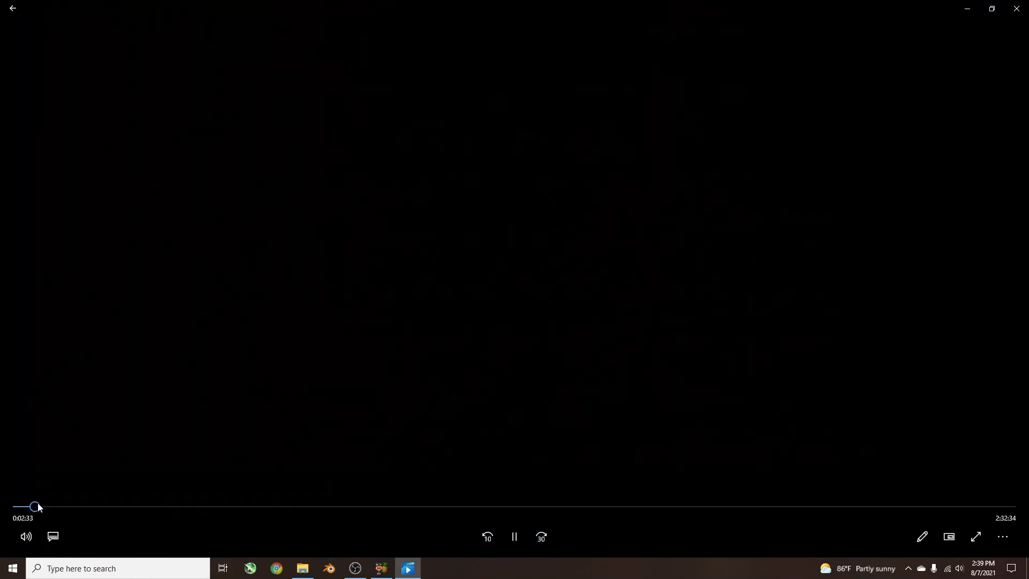
{"action": "left_click", "coordinate": [117, 506]}
{"action": "left_click", "coordinate": [312, 506]}
{"action": "left_click", "coordinate": [483, 506]}
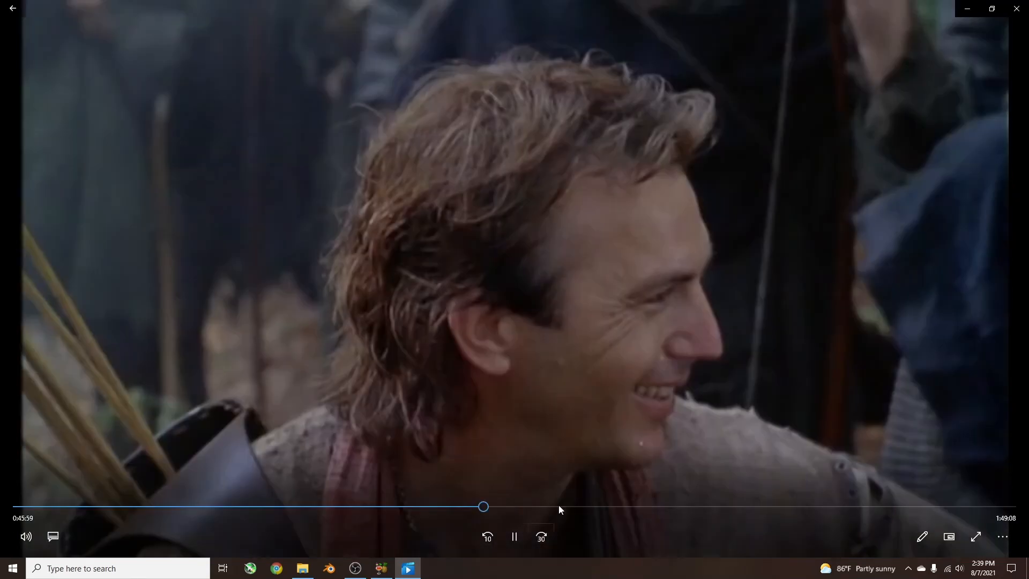
{"action": "left_click", "coordinate": [684, 506]}
{"action": "left_click", "coordinate": [806, 505]}
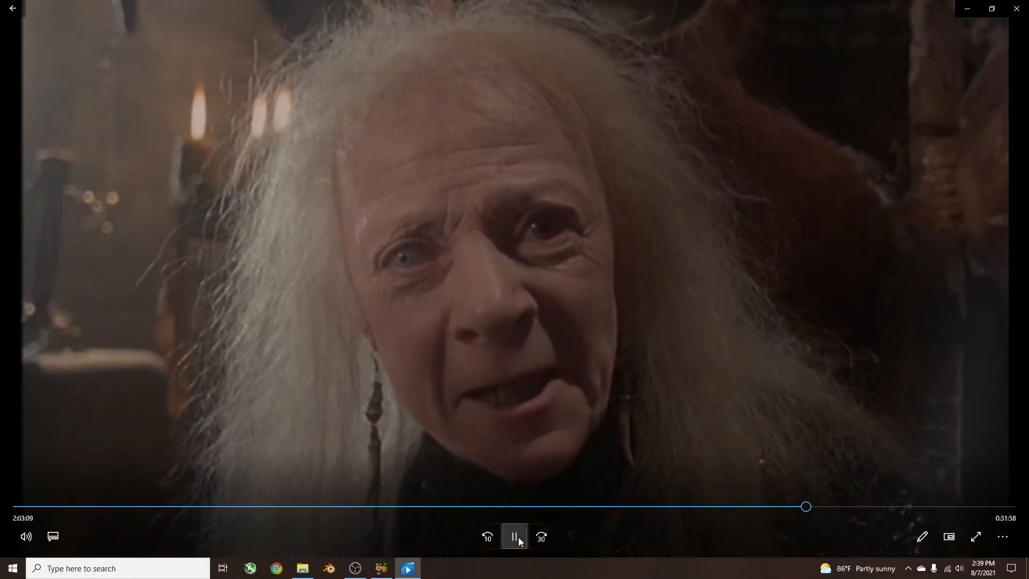
{"action": "left_click", "coordinate": [518, 537]}
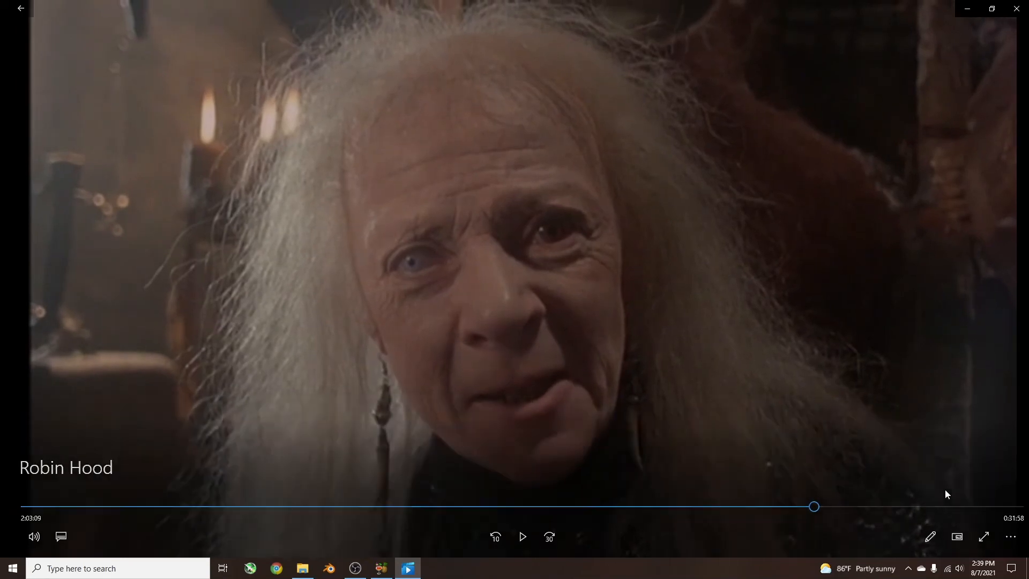
{"action": "left_click", "coordinate": [941, 505]}
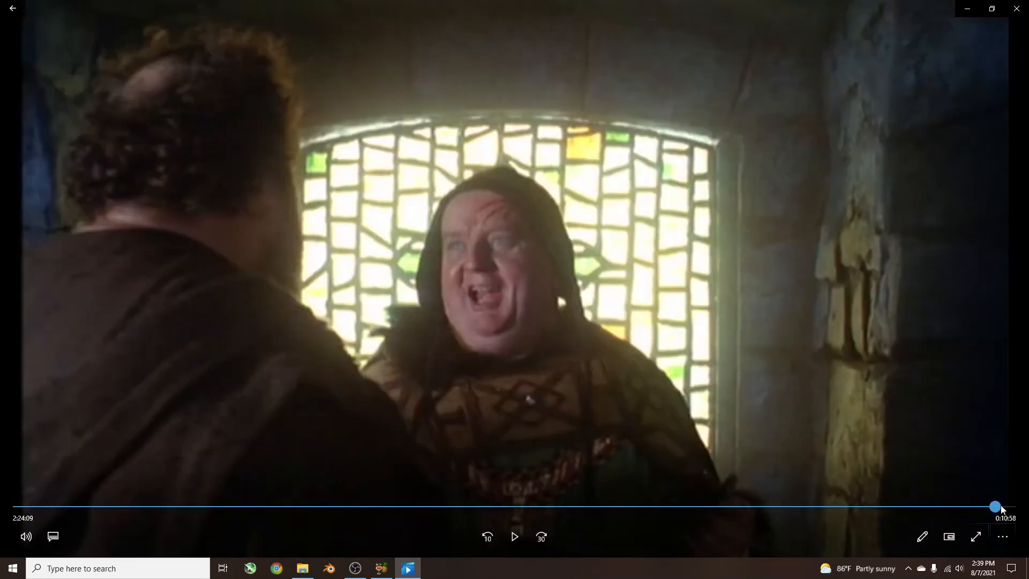
{"action": "left_click", "coordinate": [993, 506]}
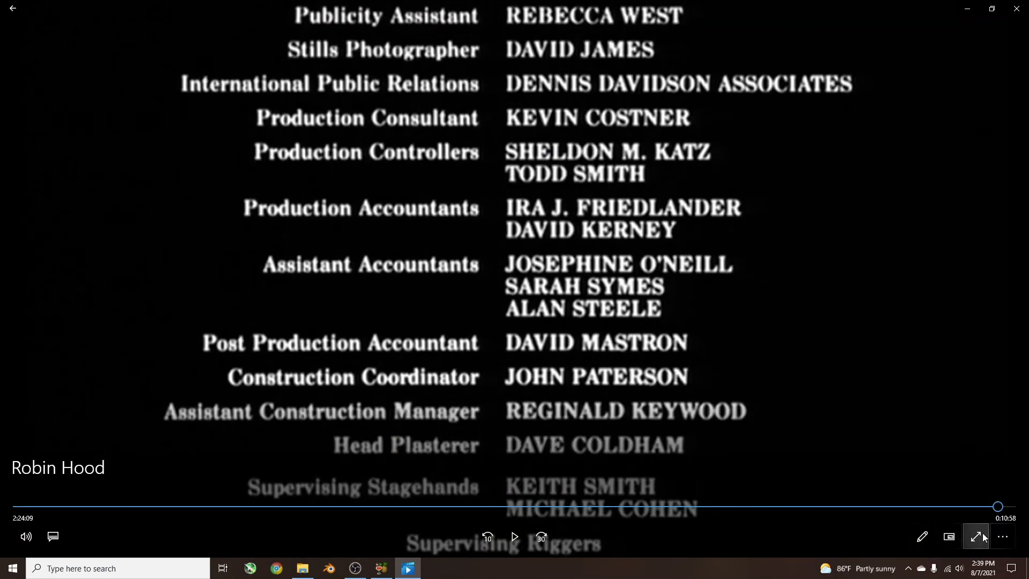